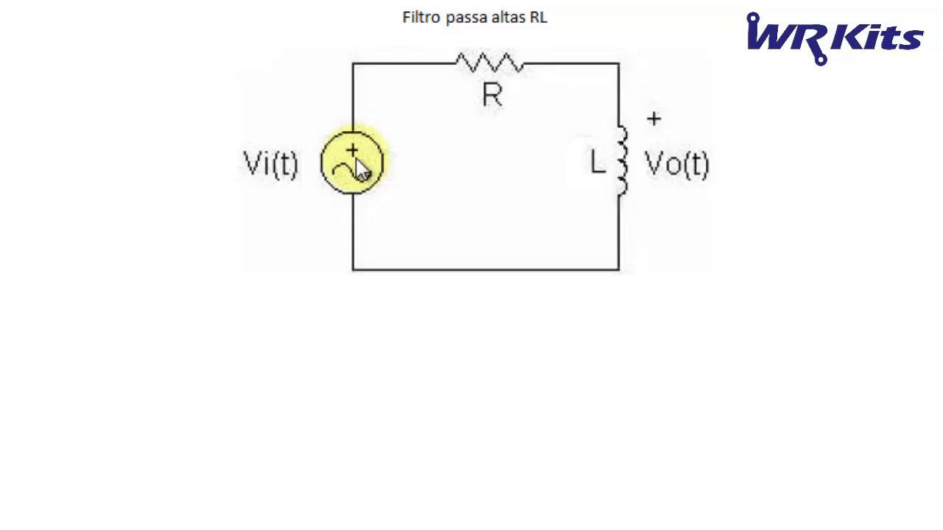
# Insert the equation V_OUT = jωL/(jωL + R) × V_IN below the RL circuit diagram
pyautogui.click(462, 396)
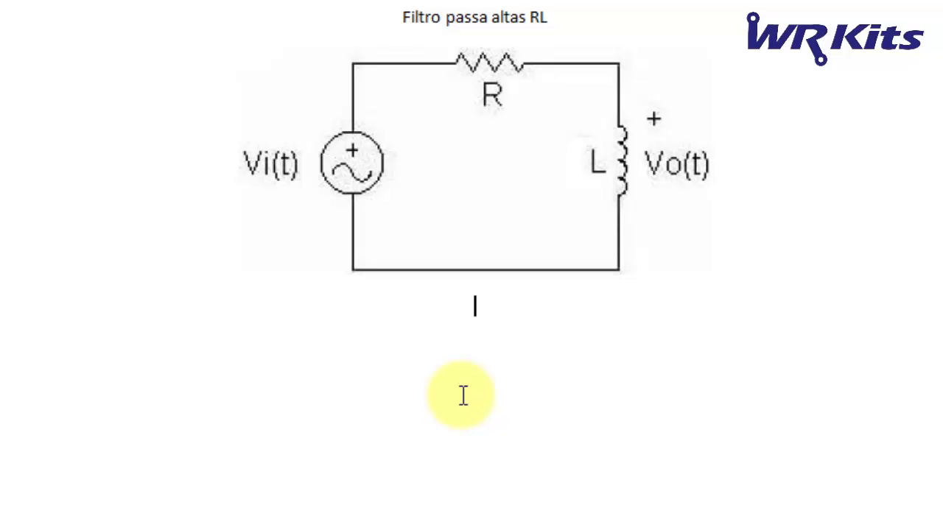
pyautogui.hotkey('alt', '=')
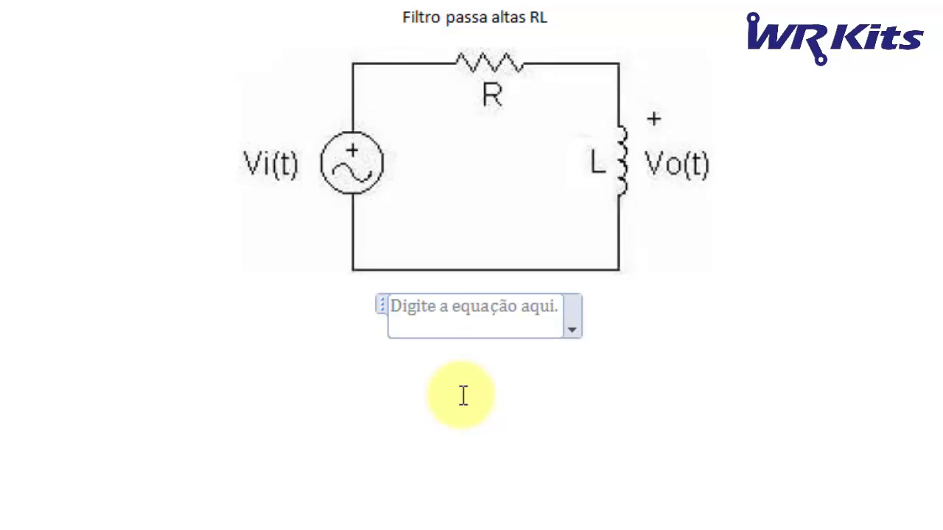
pyautogui.write('V_OUT =')
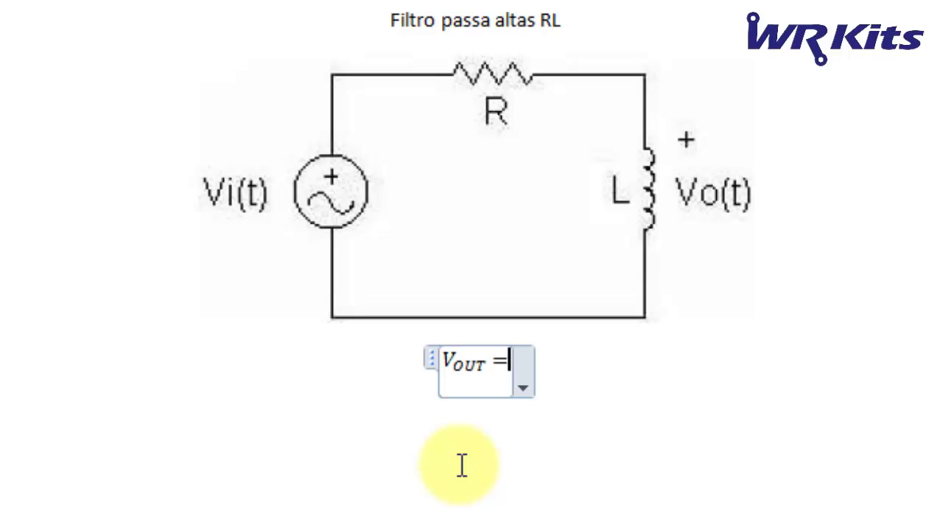
pyautogui.write('j\\omega')
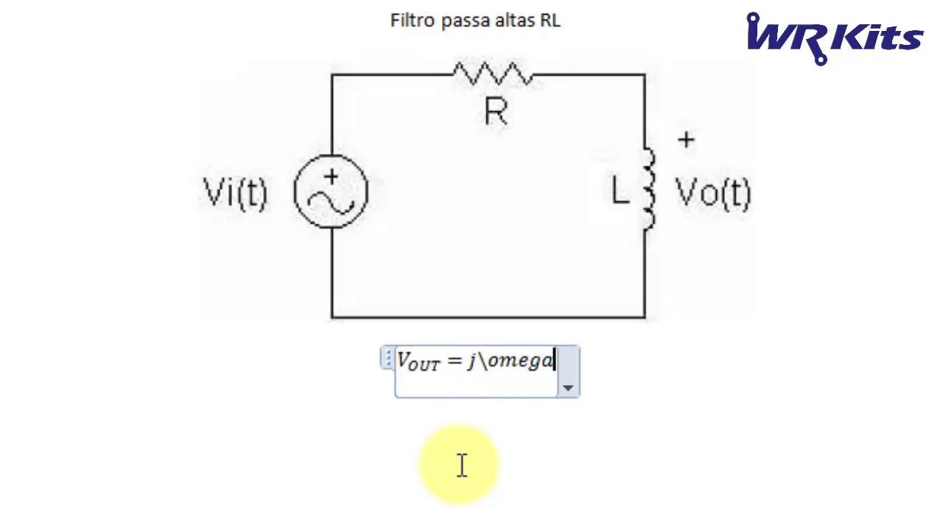
pyautogui.write(' L')
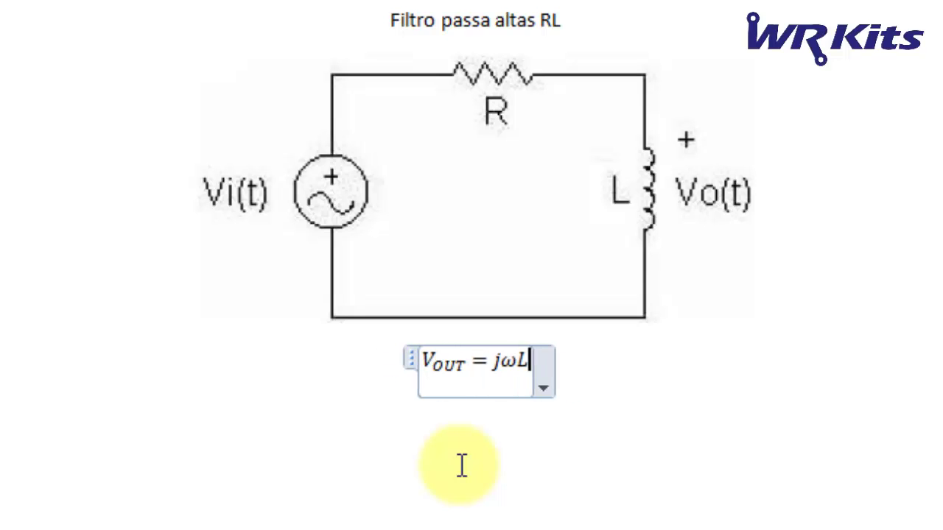
pyautogui.write('/(')
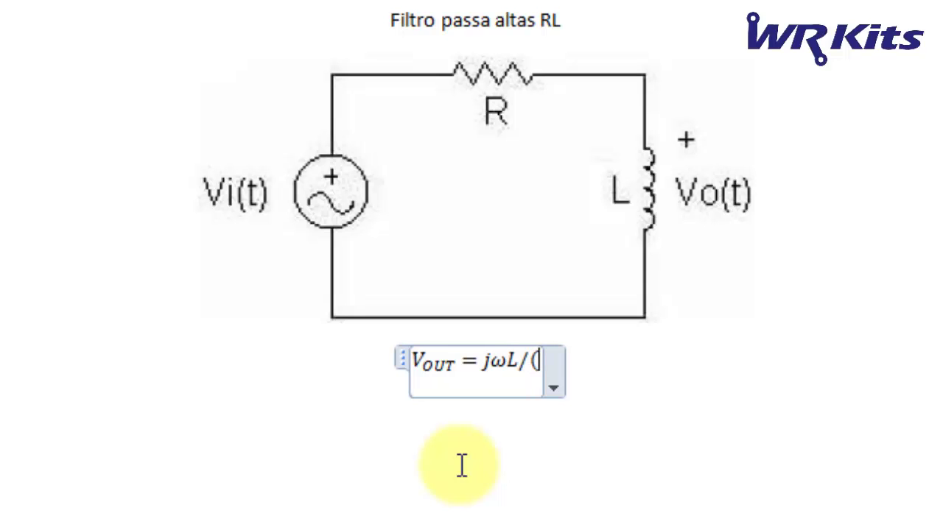
pyautogui.write('j\\omega L')
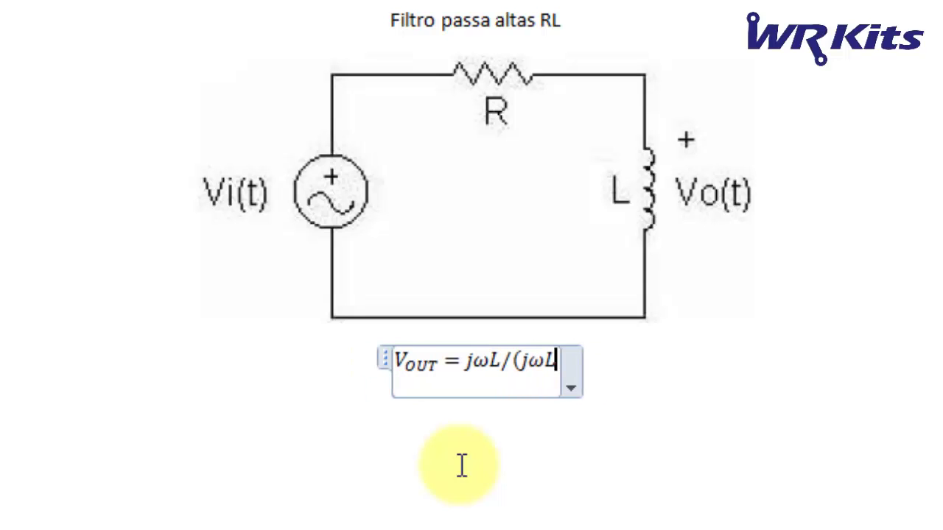
pyautogui.write('+R) ')
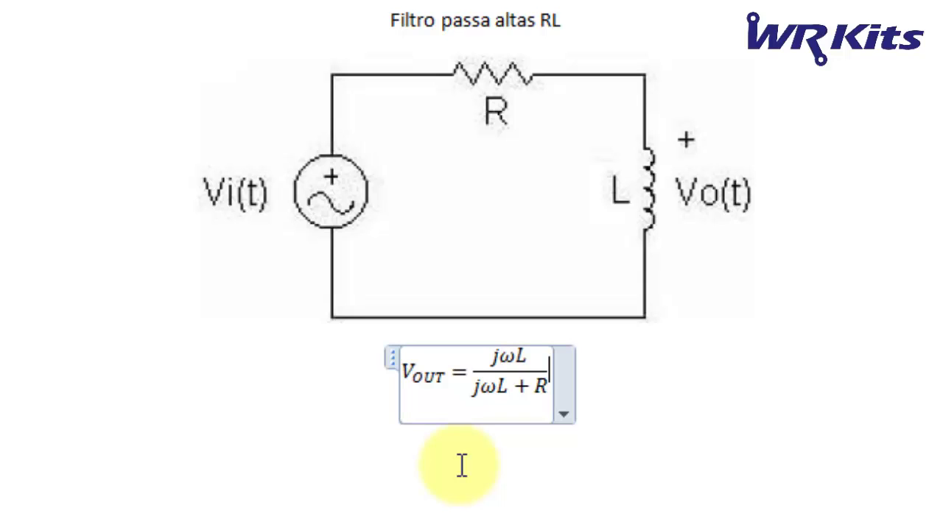
pyautogui.write('\times ')
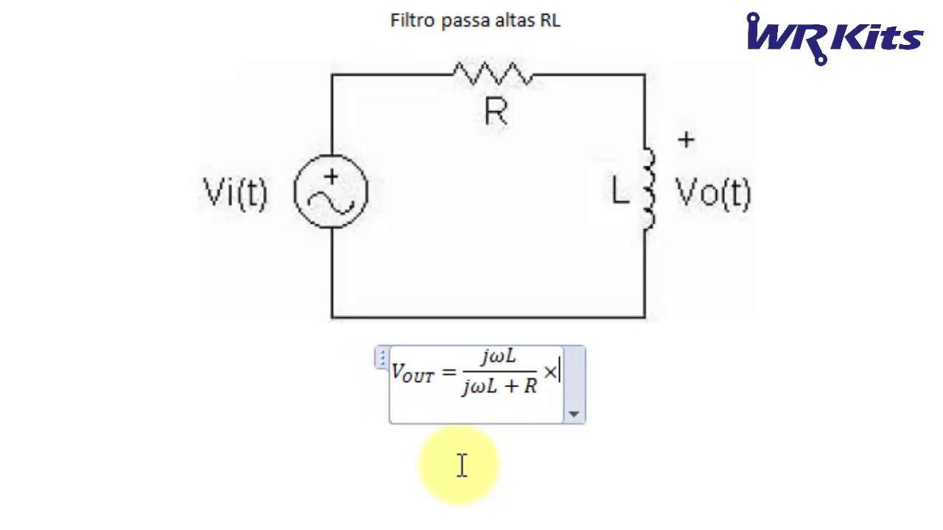
pyautogui.write('V_IN')
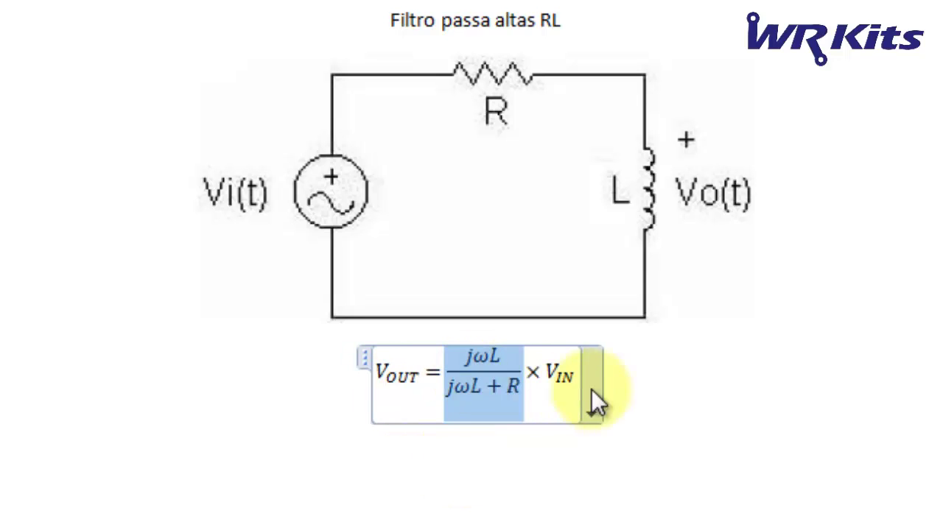
pyautogui.click(653, 378)
# Start a second equation with the V_OUT/V_IN fraction, then paste jωL/(jωL+R) after the equals
pyautogui.press('Return')
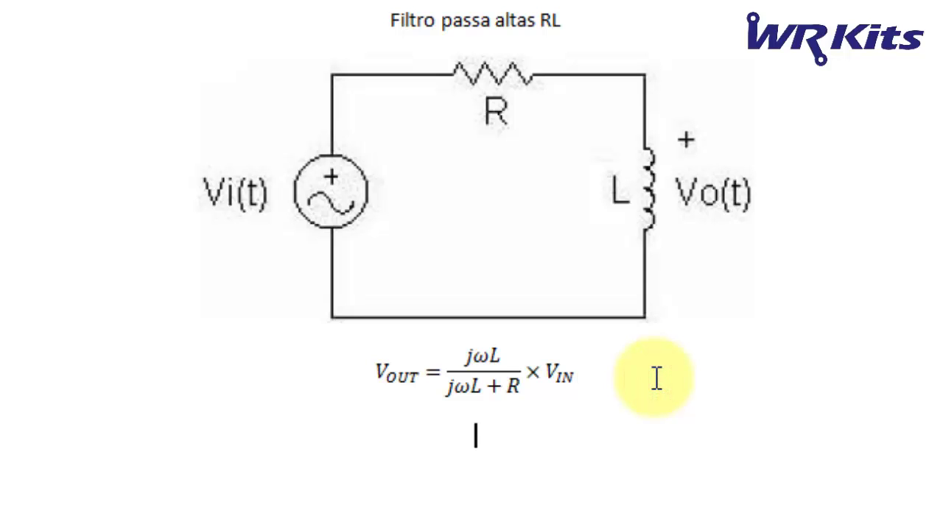
pyautogui.hotkey('alt', '=')
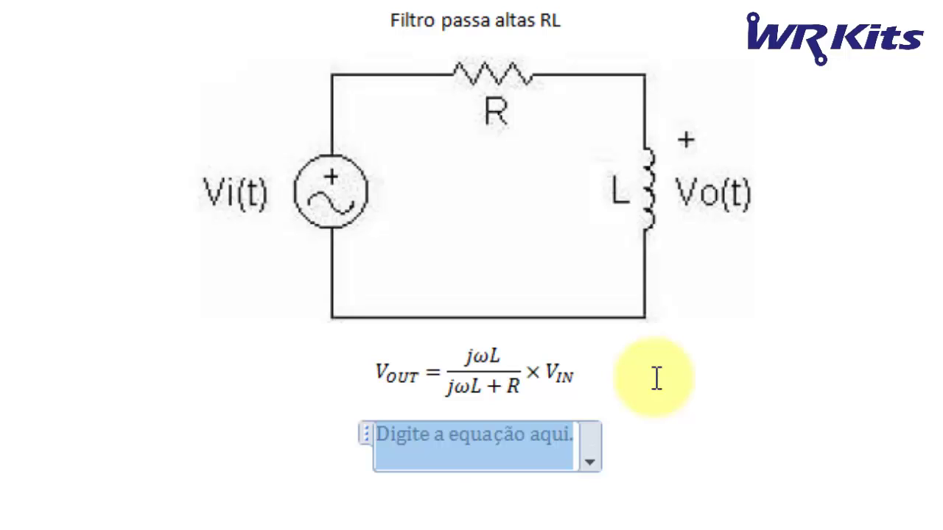
pyautogui.write('V_OUT ')
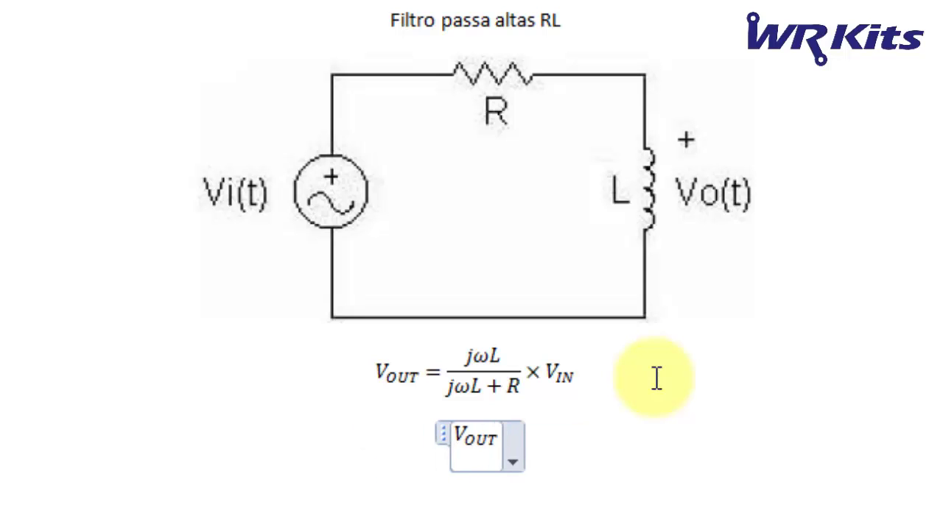
pyautogui.write('/V_OI')
pyautogui.press('BackSpace')
pyautogui.press('BackSpace')
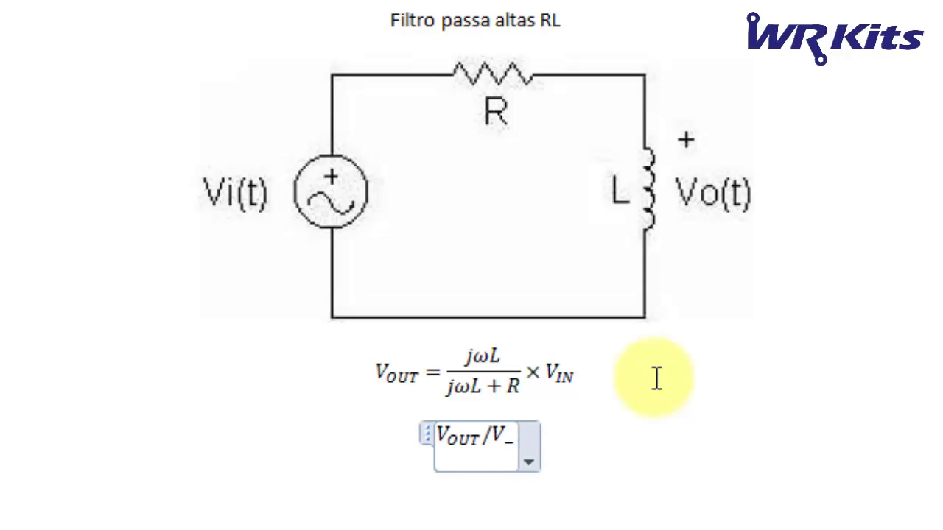
pyautogui.write('IN')
pyautogui.press('space')
pyautogui.press('space')
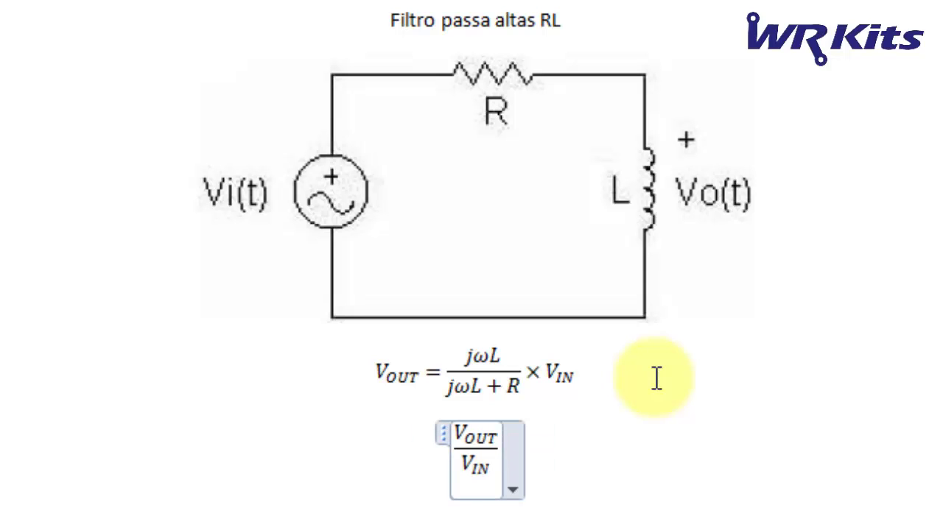
pyautogui.write('=-')
pyautogui.press('BackSpace')
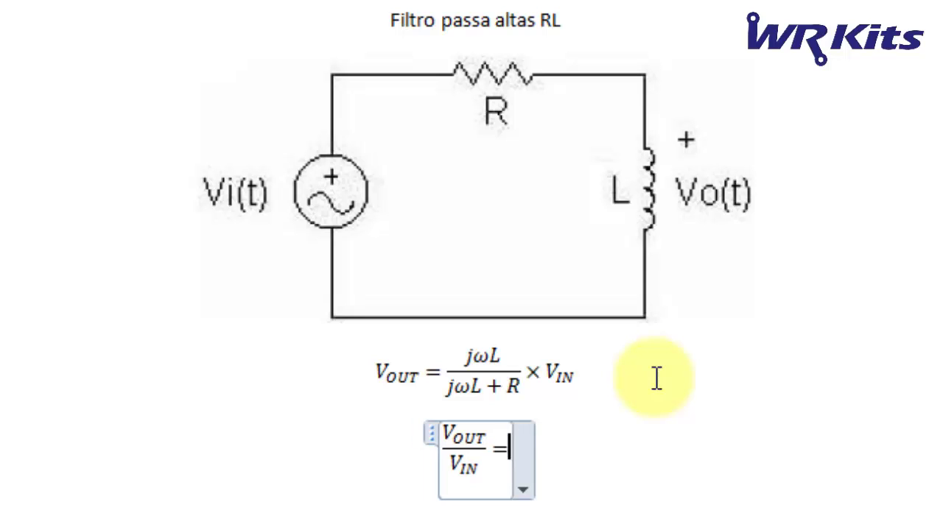
pyautogui.hotkey('ctrl', 'v')
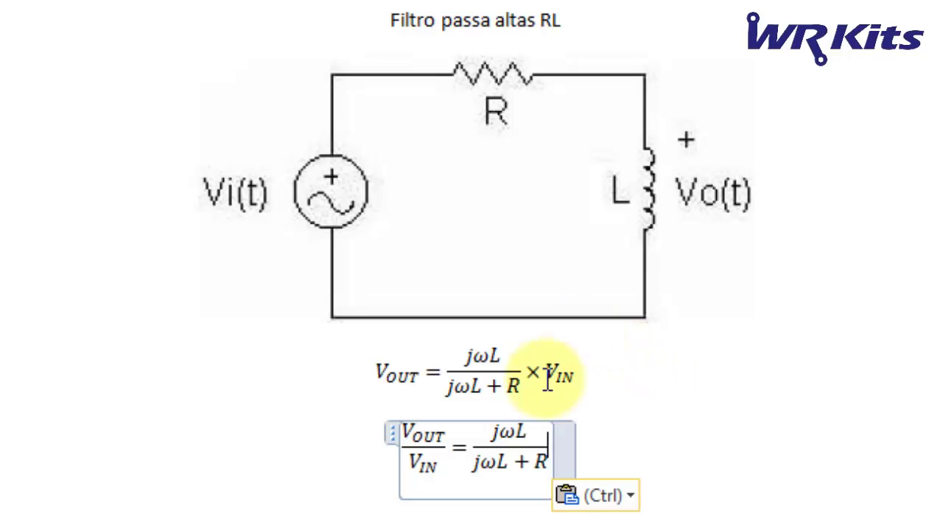
# Append = H(ω) with subscript (ω) to finish the transfer-function equation
pyautogui.moveTo(472, 440); pyautogui.dragTo(505, 469)
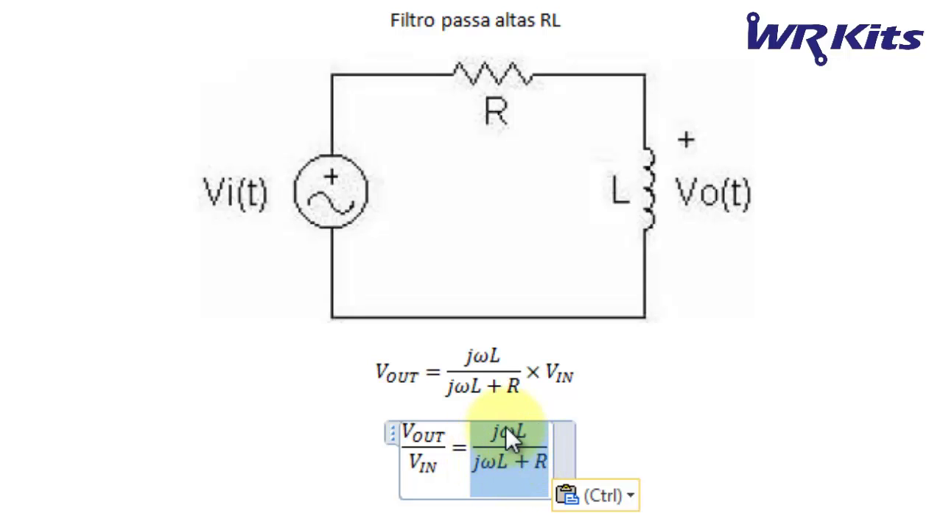
pyautogui.click(604, 447)
pyautogui.scroll(-5, 605, 449)
pyautogui.write('=')
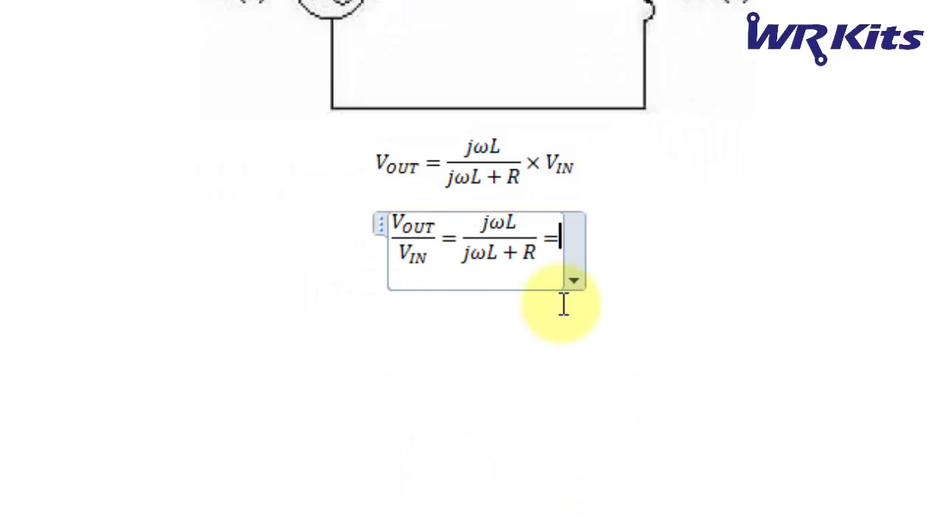
pyautogui.write('H_')
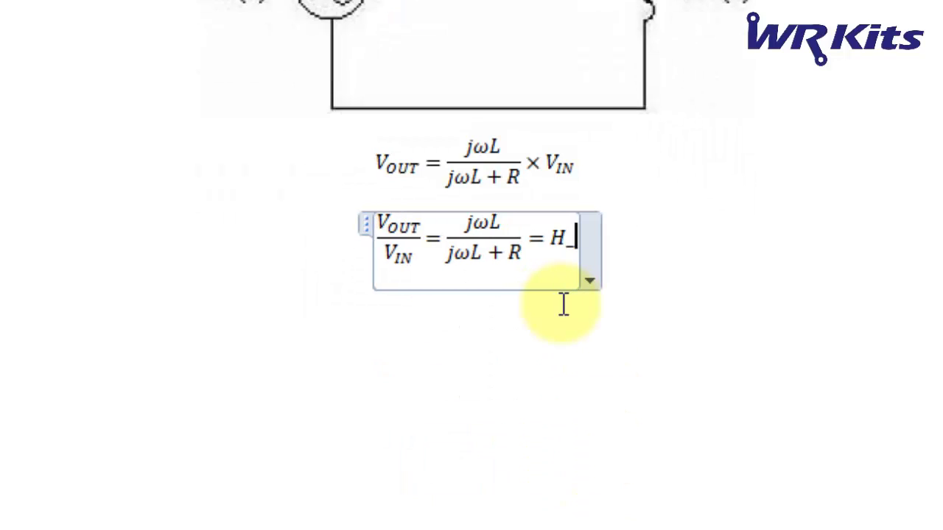
pyautogui.write('((\\o')
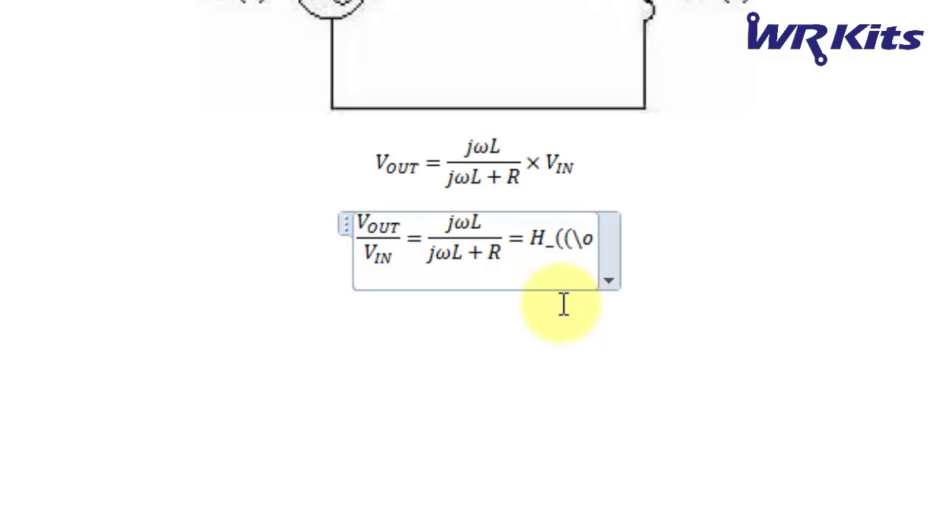
pyautogui.write('mega ))')
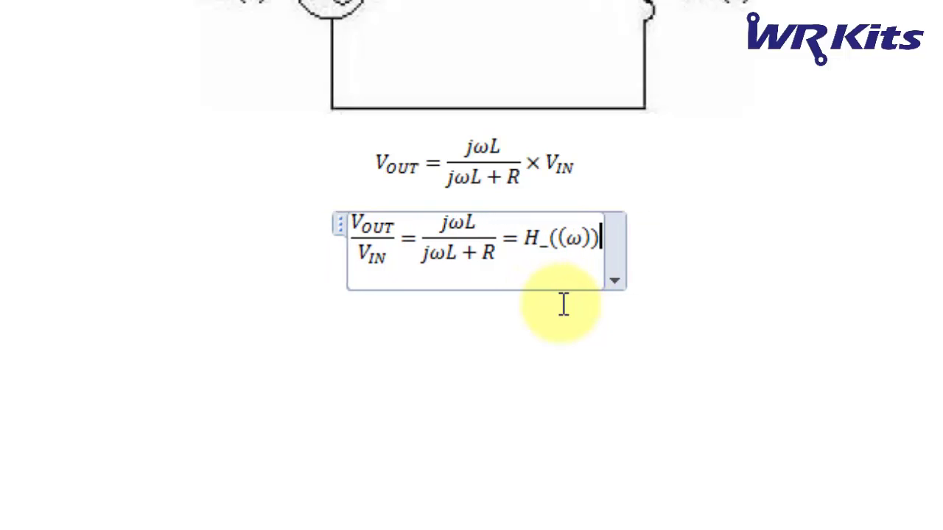
pyautogui.press('space')
pyautogui.press('Return')
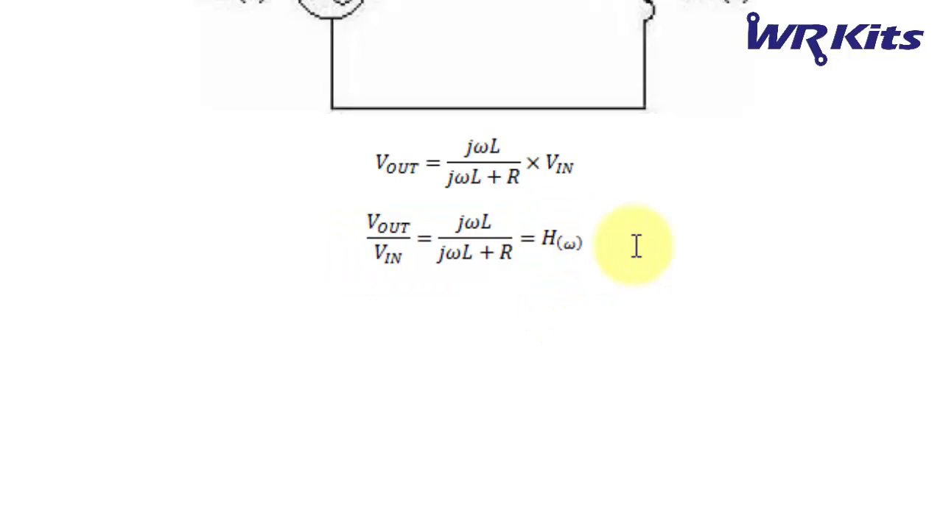
# Begin a third equation reading |H(ω)| = and select the jωL numerator above
pyautogui.hotkey('alt', '=')
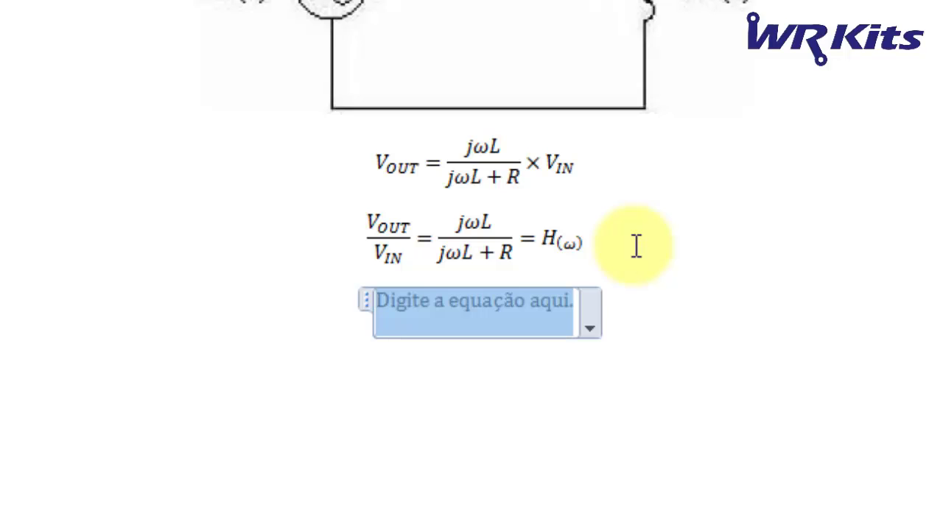
pyautogui.write('|')
pyautogui.write('H(ω)')
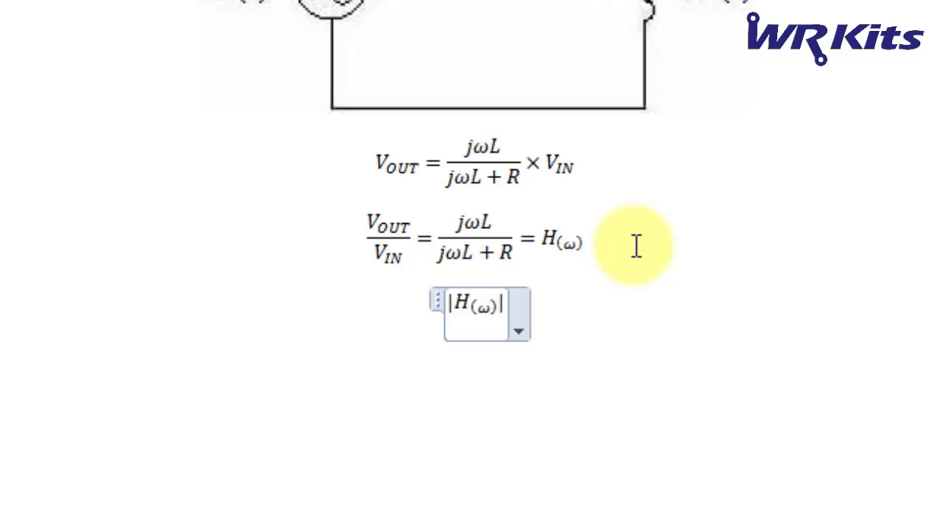
pyautogui.write('=')
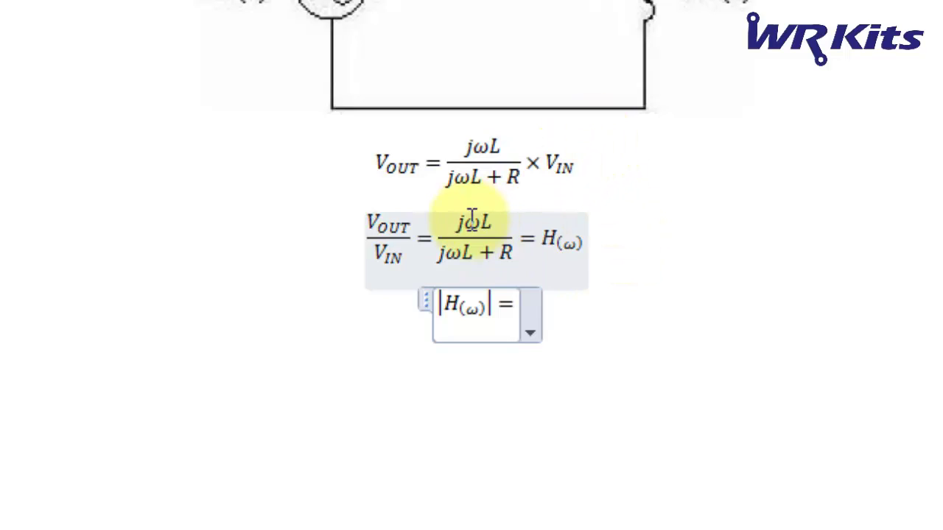
pyautogui.moveTo(463, 218)
pyautogui.mouseDown()
pyautogui.moveTo(486, 213)
pyautogui.moveTo(501, 238)
pyautogui.mouseUp()
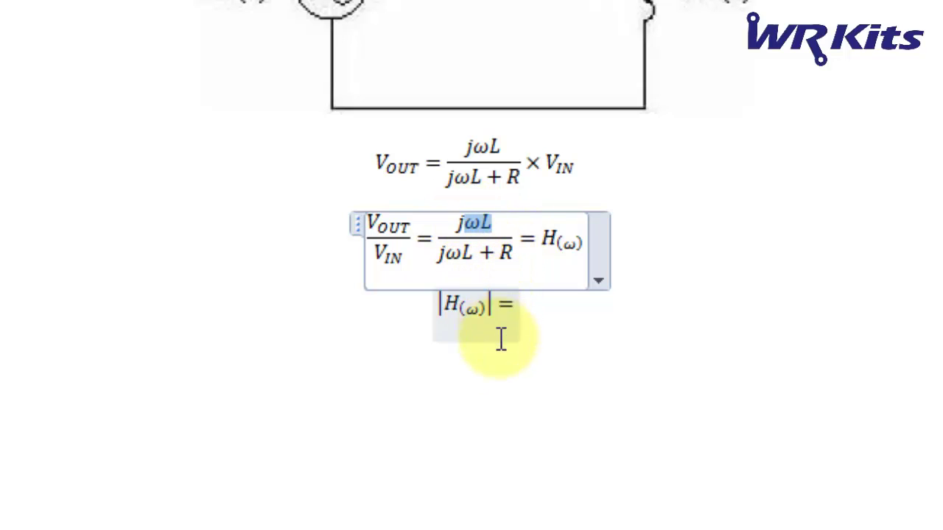
# Add a line defining ωL = X_L below the magnitude equation
pyautogui.click(568, 299)
pyautogui.press('Return')
pyautogui.write('\\')
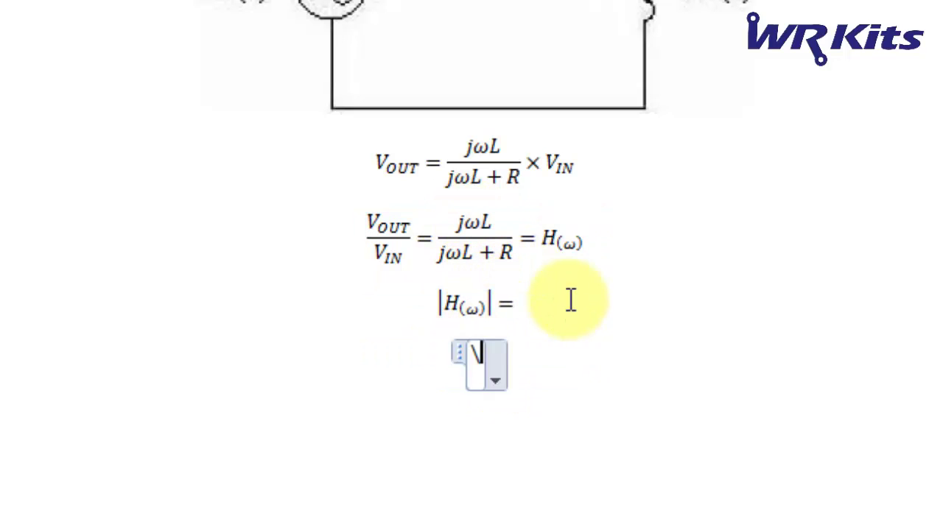
pyautogui.write('omega ')
pyautogui.write('_')
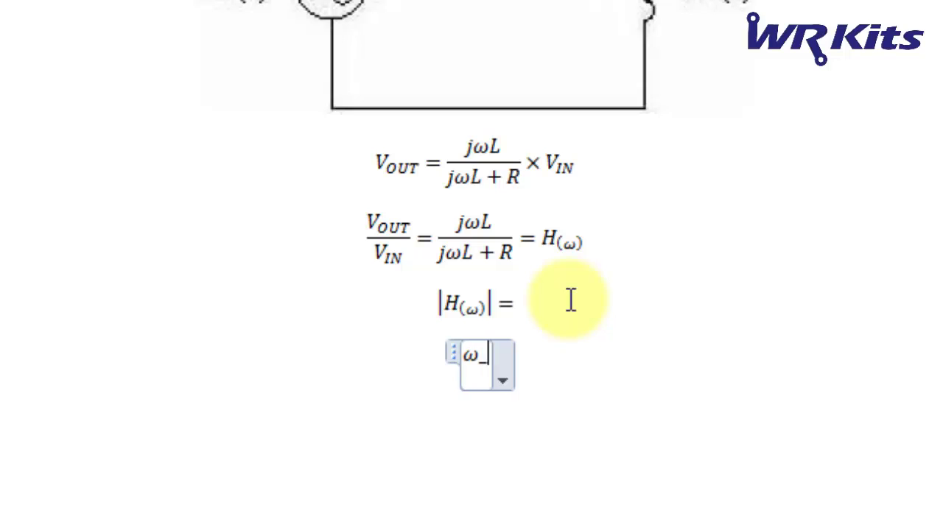
pyautogui.write('L =X_')
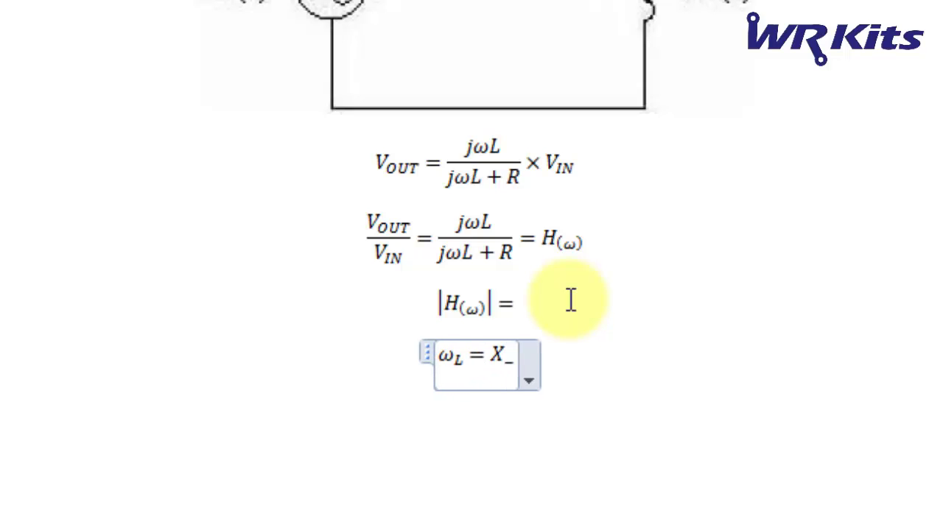
pyautogui.write('L')
# Complete |H(ω)| = X_L/√(X_L² + R²) and select the finished fraction
pyautogui.click(509, 310)
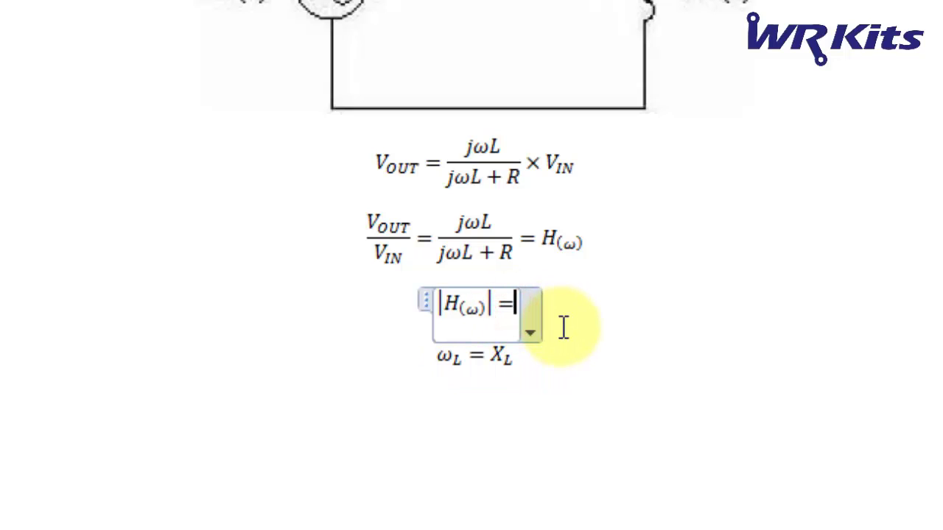
pyautogui.write('X_')
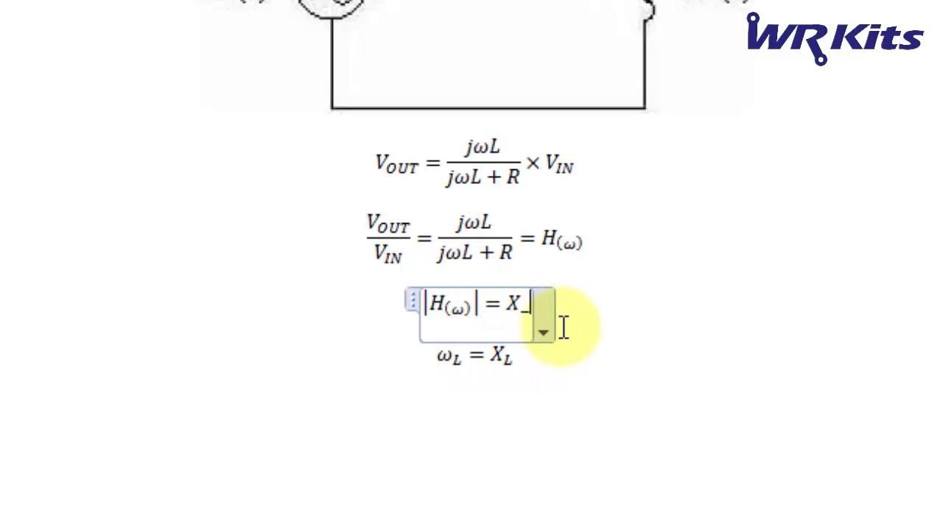
pyautogui.write('L')
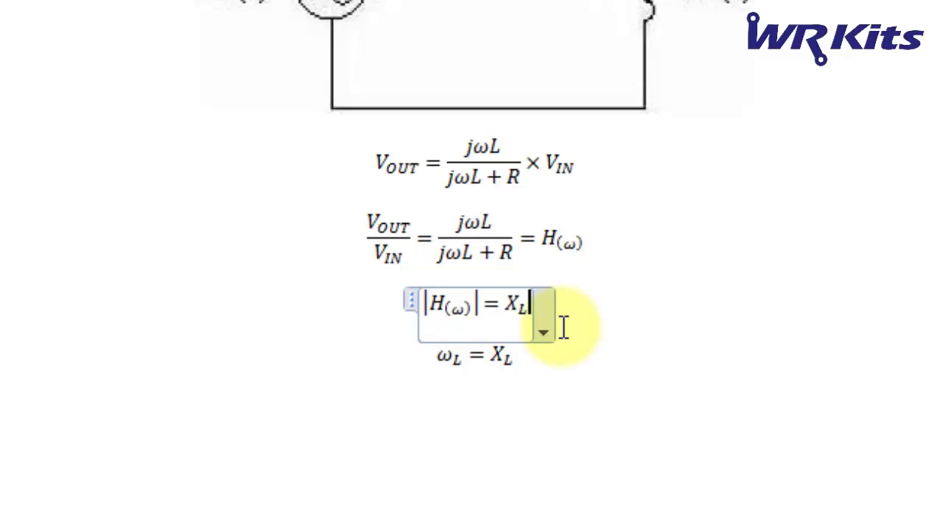
pyautogui.write('/(\\')
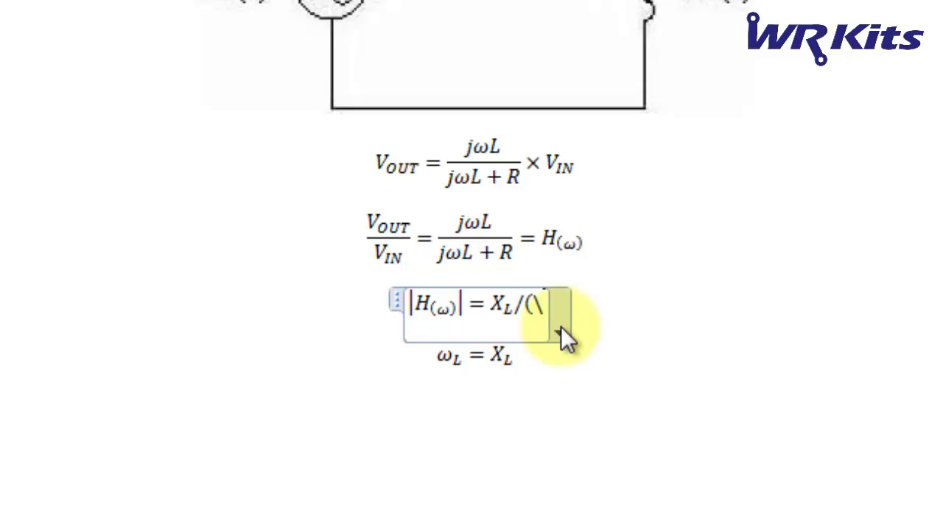
pyautogui.write('s')
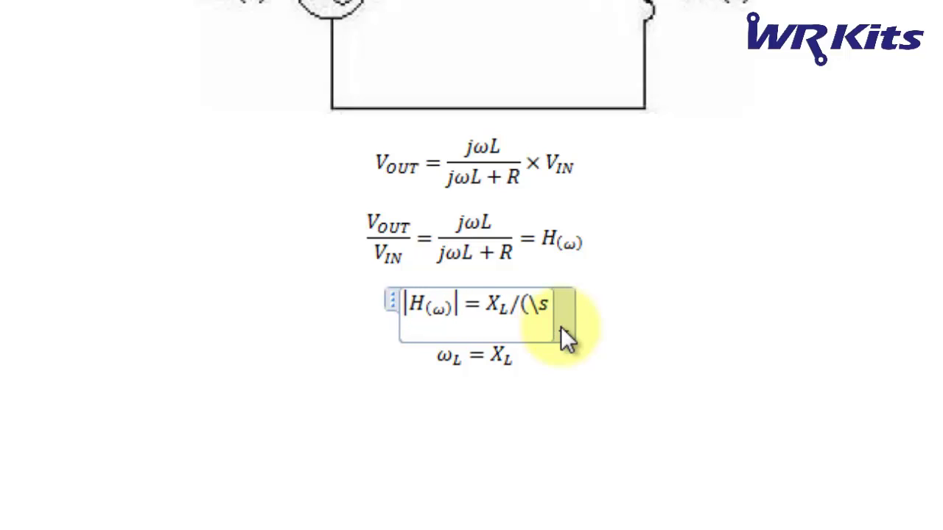
pyautogui.write('qrt')
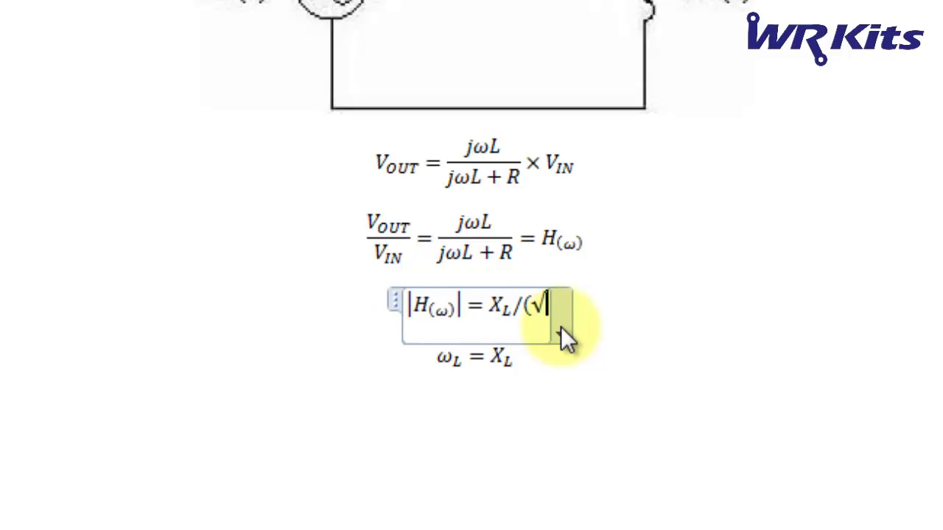
pyautogui.press('space')
pyautogui.write('X')
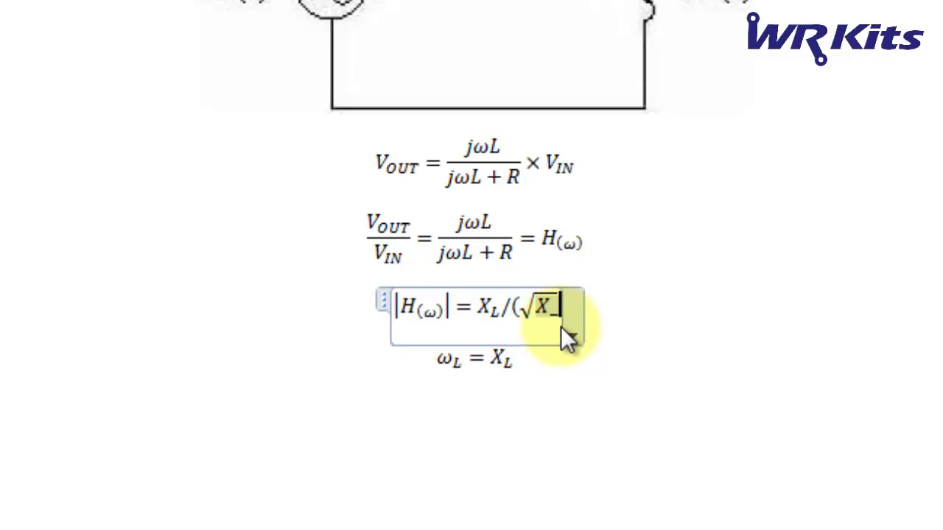
pyautogui.write('_L ^2')
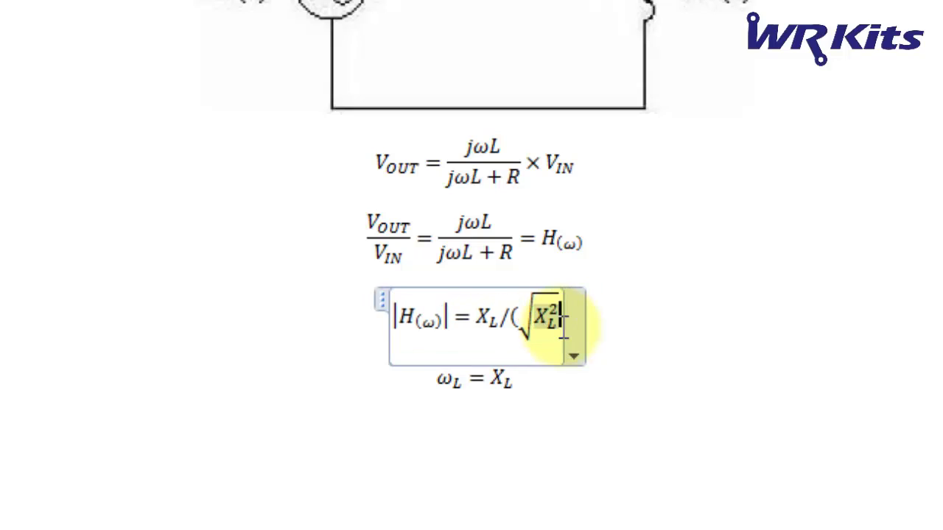
pyautogui.press('Right')
pyautogui.write('+ ')
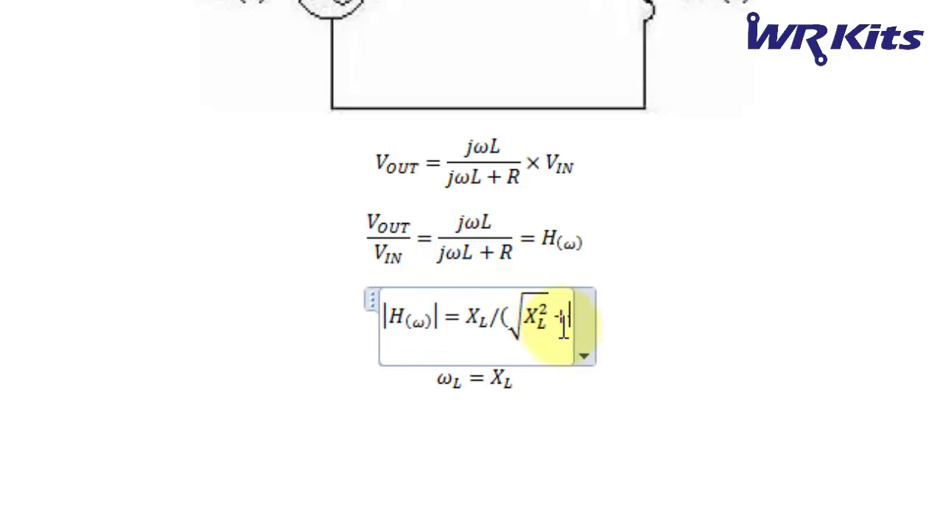
pyautogui.write('R^2')
pyautogui.press('space')
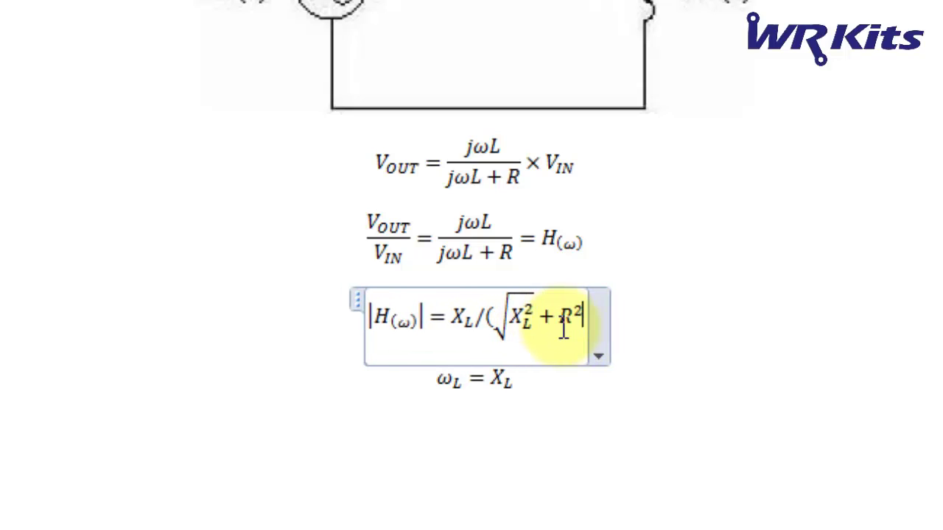
pyautogui.write(')')
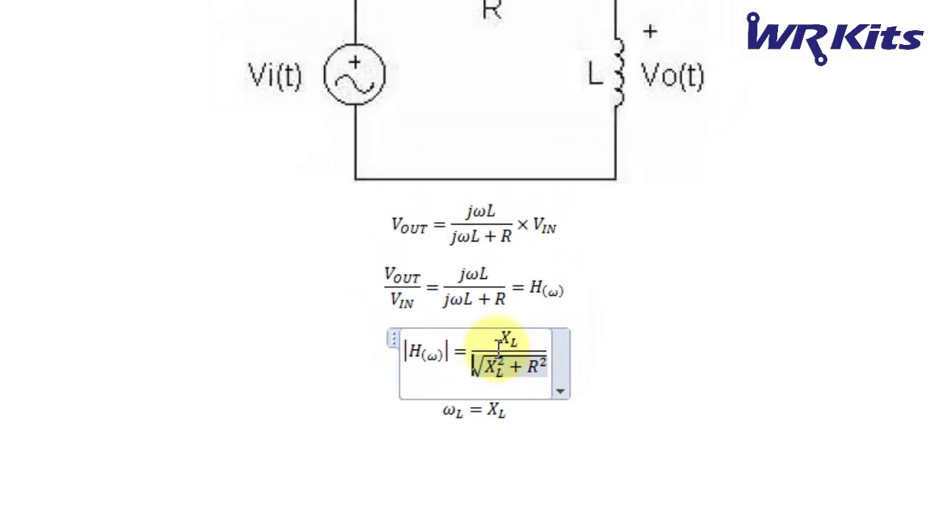
pyautogui.moveTo(549, 372); pyautogui.dragTo(465, 328)
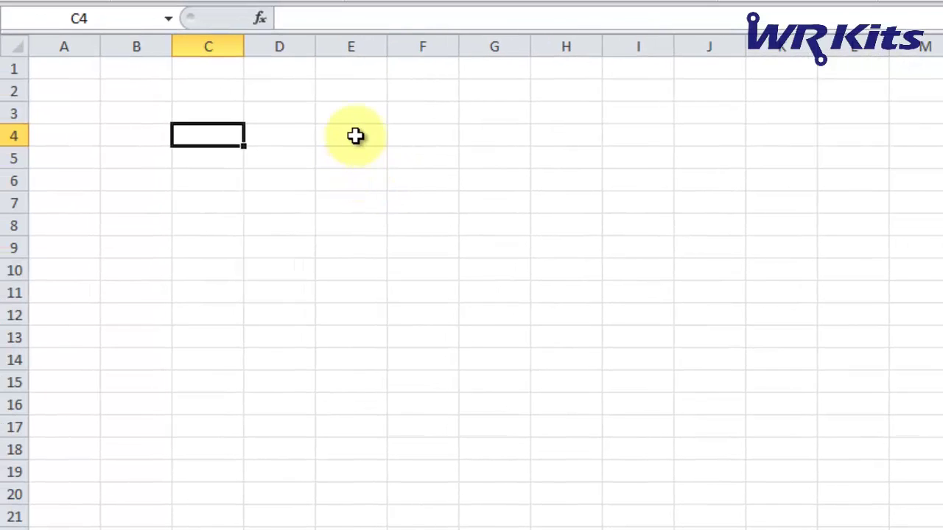
# Head E4 'omega', enter 0,0001 in E5 and =10*E5 in E6, and fill down to E21
pyautogui.click(355, 135)
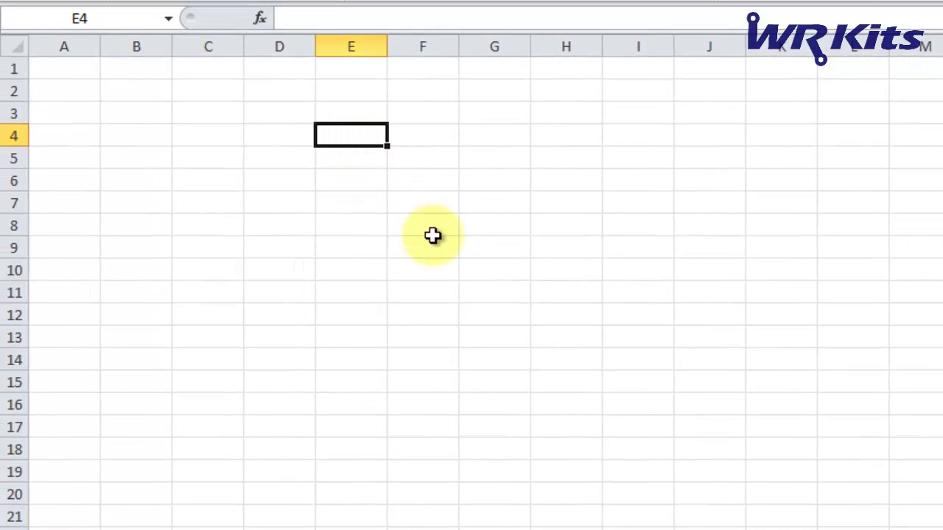
pyautogui.write('omega')
pyautogui.press('Right')
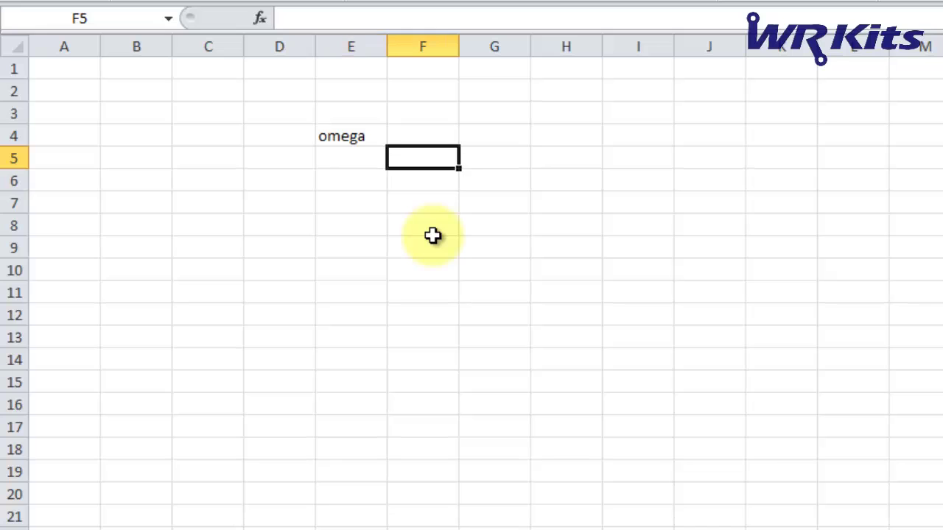
pyautogui.press('Left')
pyautogui.write('0,')
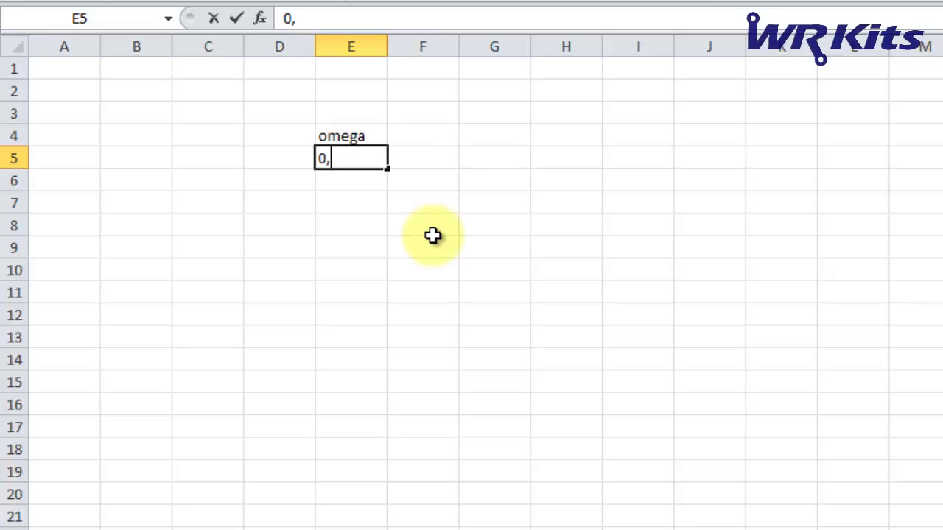
pyautogui.write('0001')
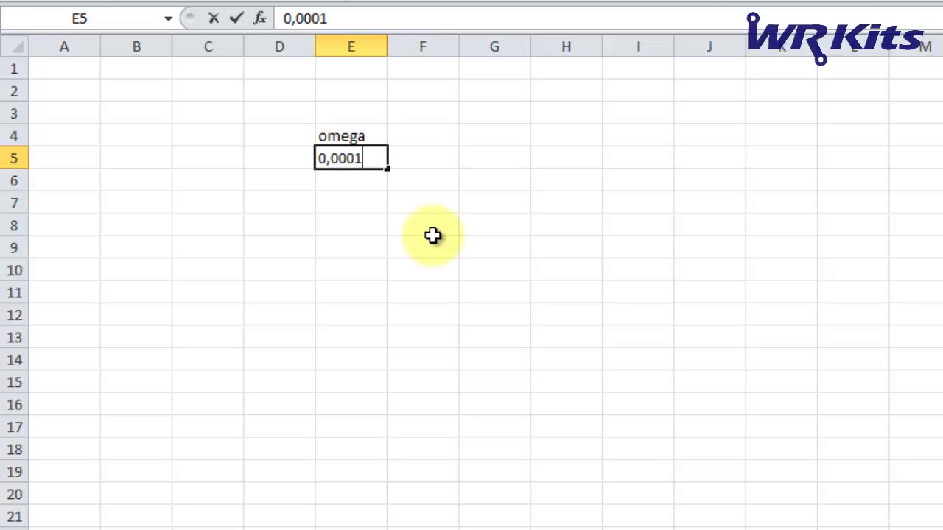
pyautogui.press('Return')
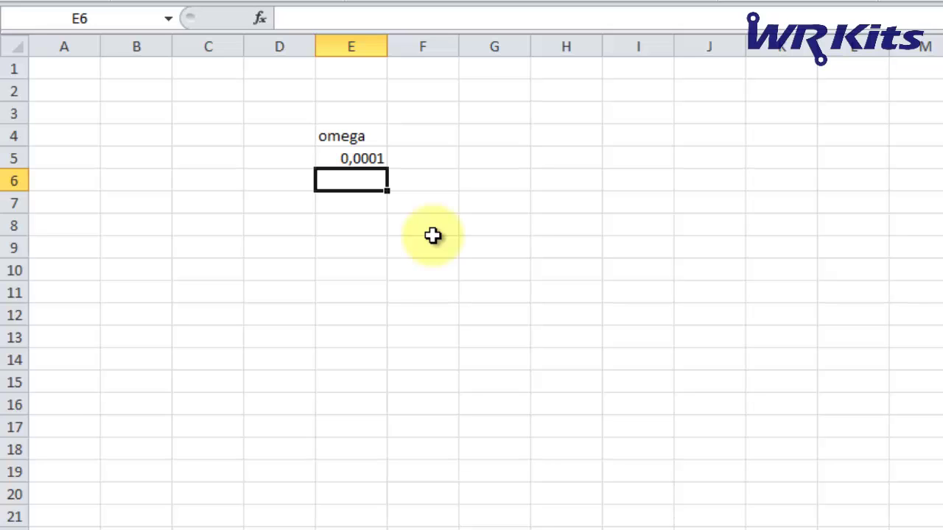
pyautogui.write('=1-')
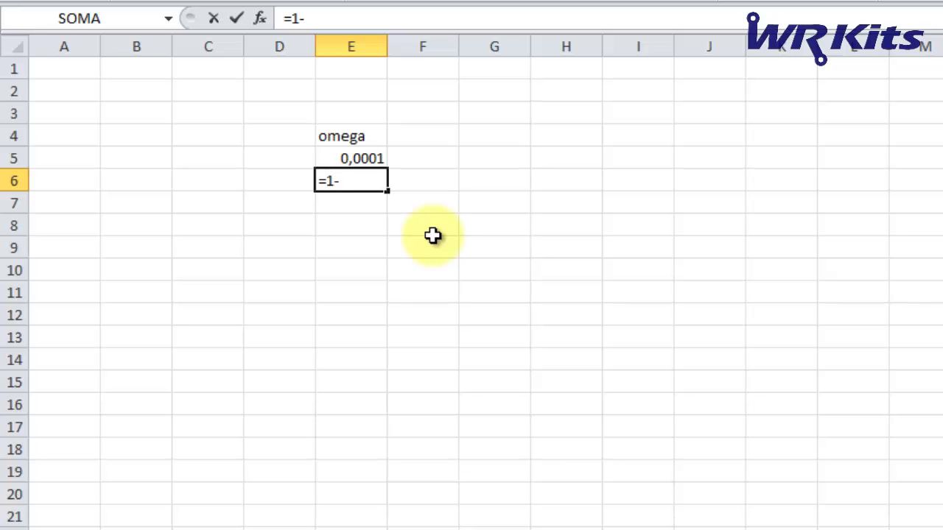
pyautogui.write('0*')
pyautogui.click(364, 159)
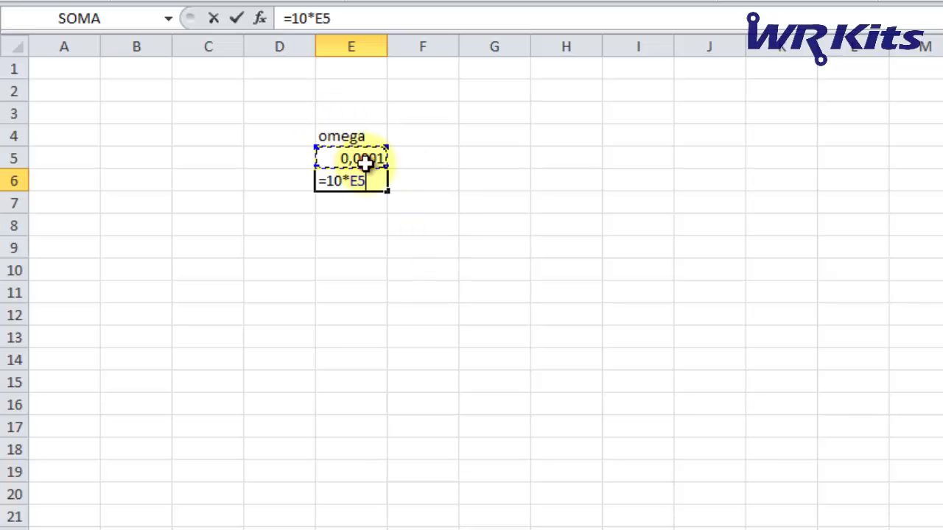
pyautogui.press('Return')
pyautogui.press('Up')
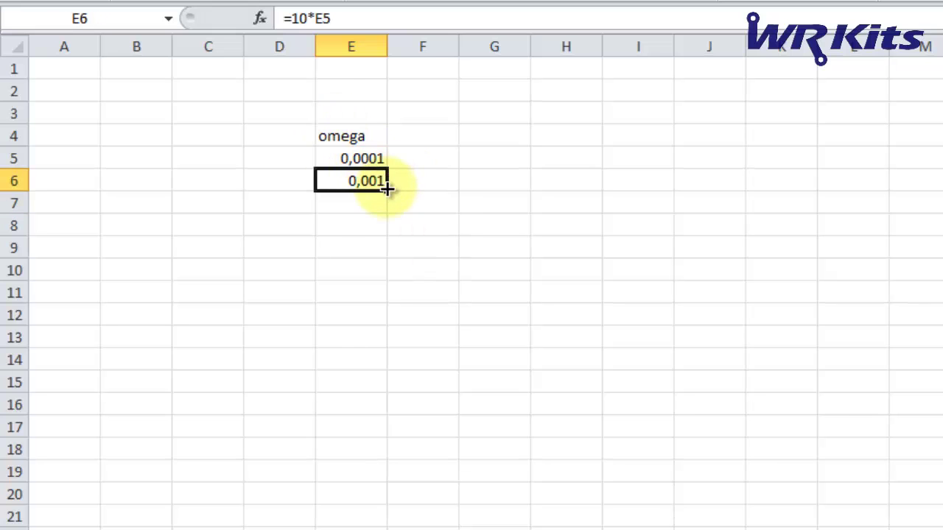
pyautogui.moveTo(387, 190); pyautogui.dragTo(374, 519)
# Add the headings XL in F4 and |H(w)| in G4
pyautogui.click(413, 181)
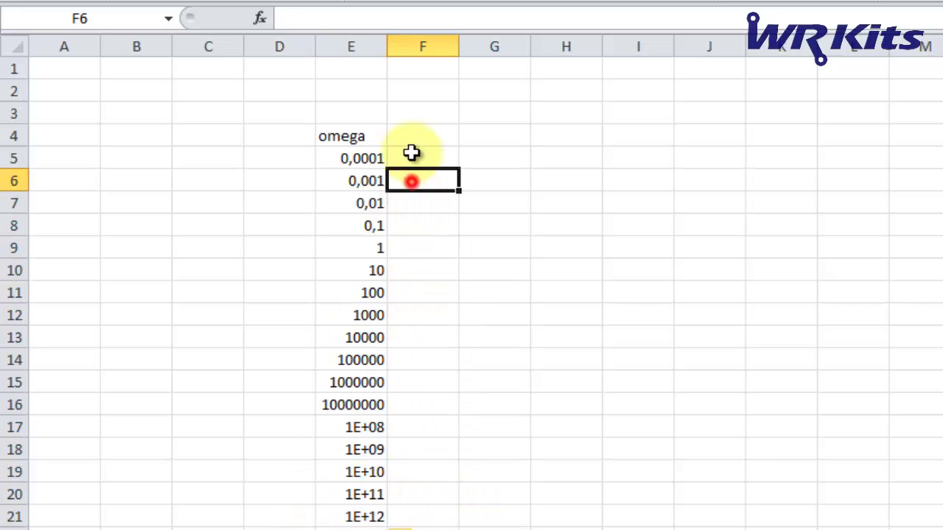
pyautogui.click(411, 135)
pyautogui.write('XL')
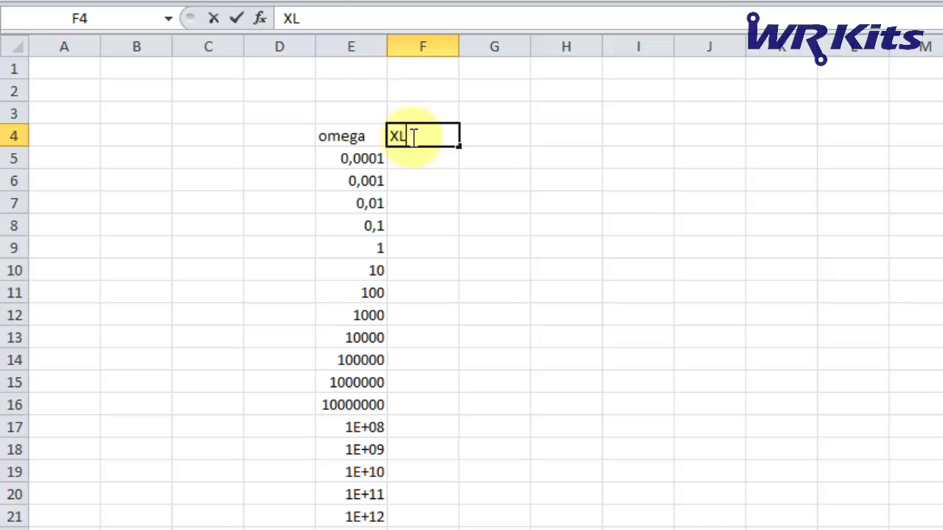
pyautogui.press('Return')
pyautogui.press('Right')
pyautogui.press('Up')
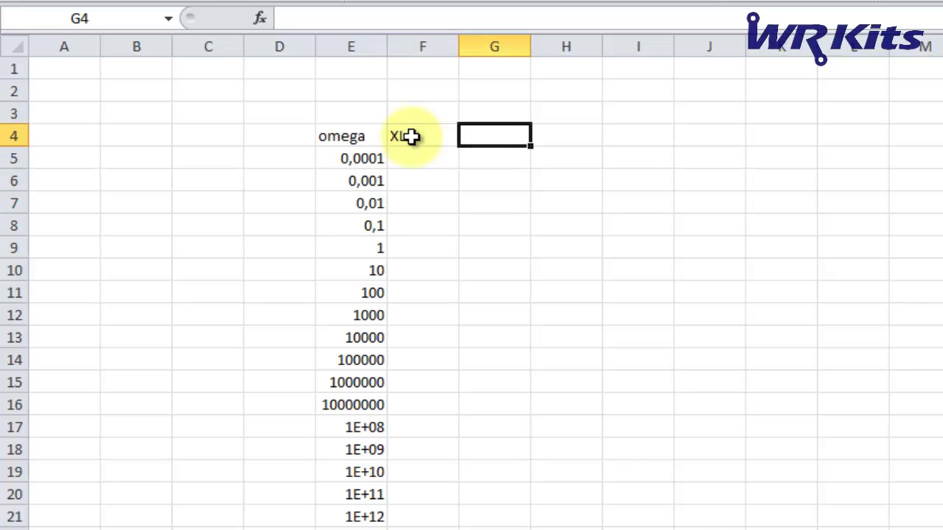
pyautogui.write('|')
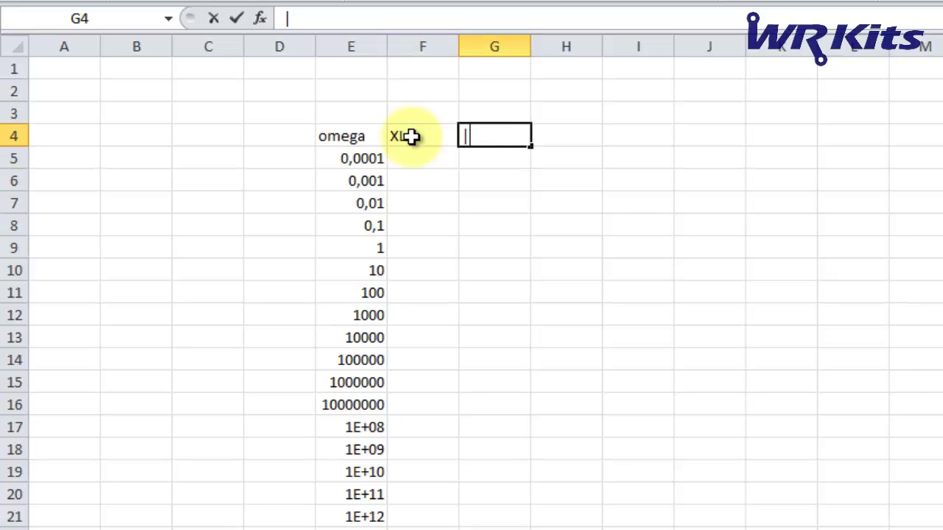
pyautogui.write('H(w)')
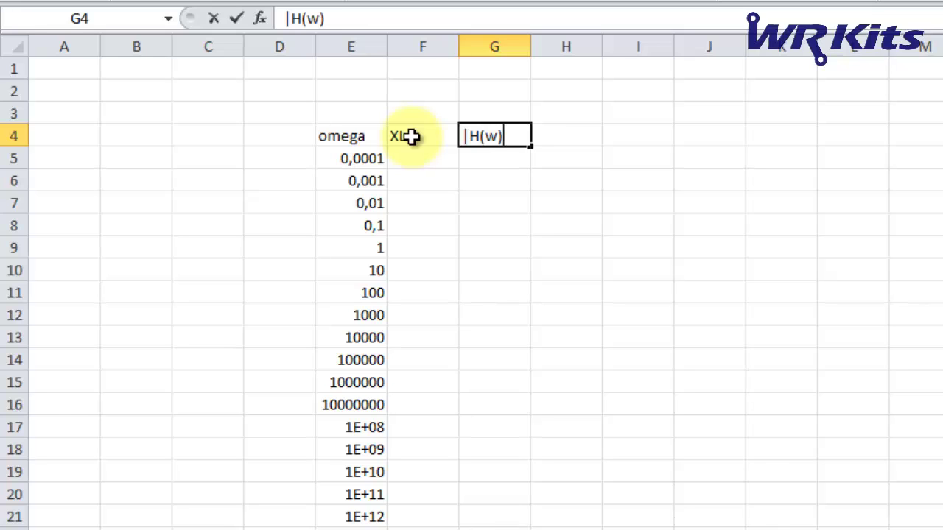
pyautogui.write('|')
pyautogui.press('Return')
pyautogui.press('Left')
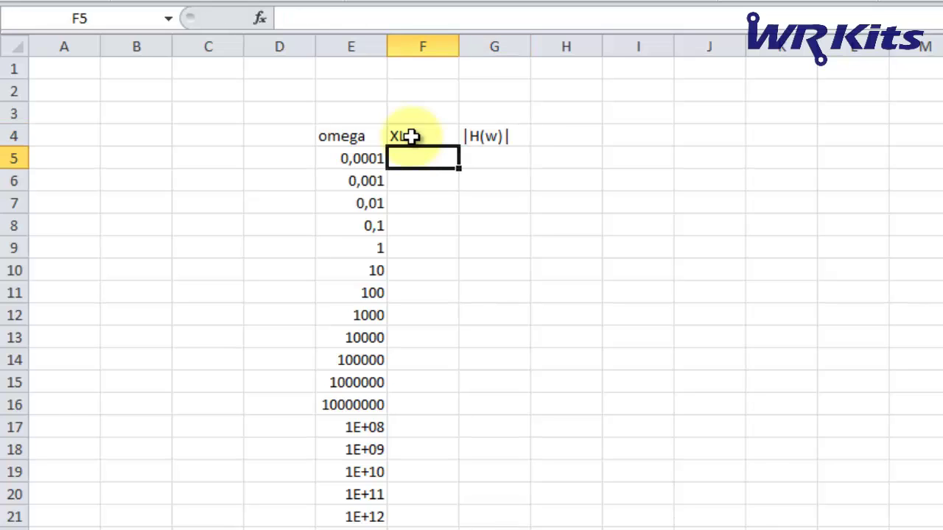
# Add the headings R in C4 and L in D4
pyautogui.click(200, 138)
pyautogui.write('R')
pyautogui.press('Return')
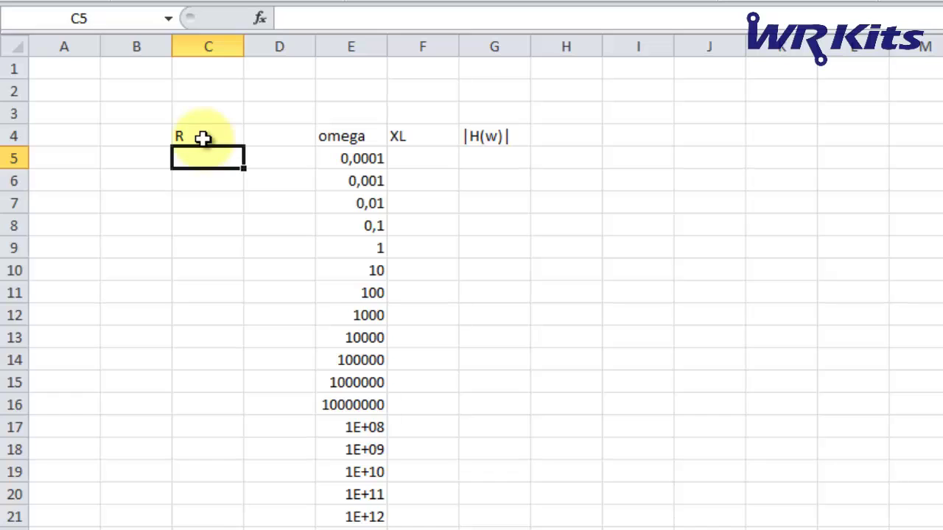
pyautogui.press('Up')
pyautogui.press('Right')
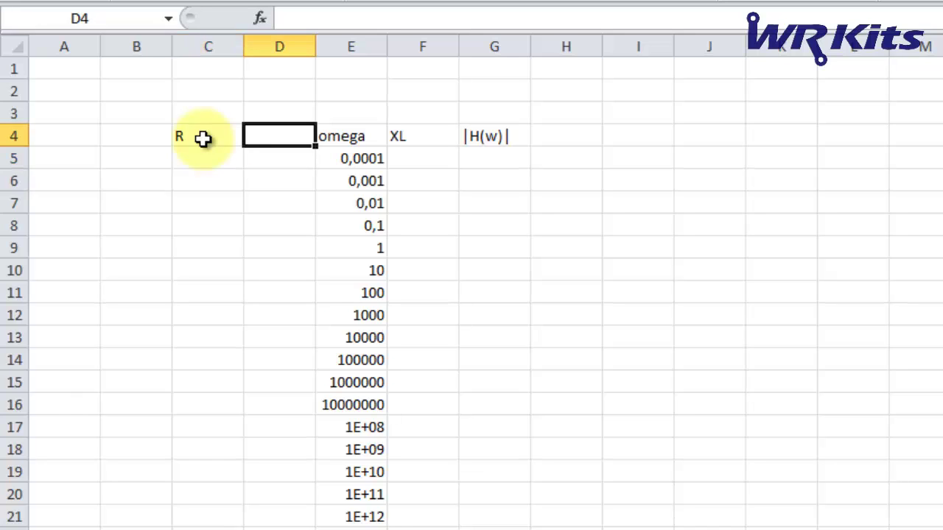
pyautogui.write('L')
pyautogui.press('Return')
# Enter R = 1000 in C5 and L = 1 in D5
pyautogui.press('Left')
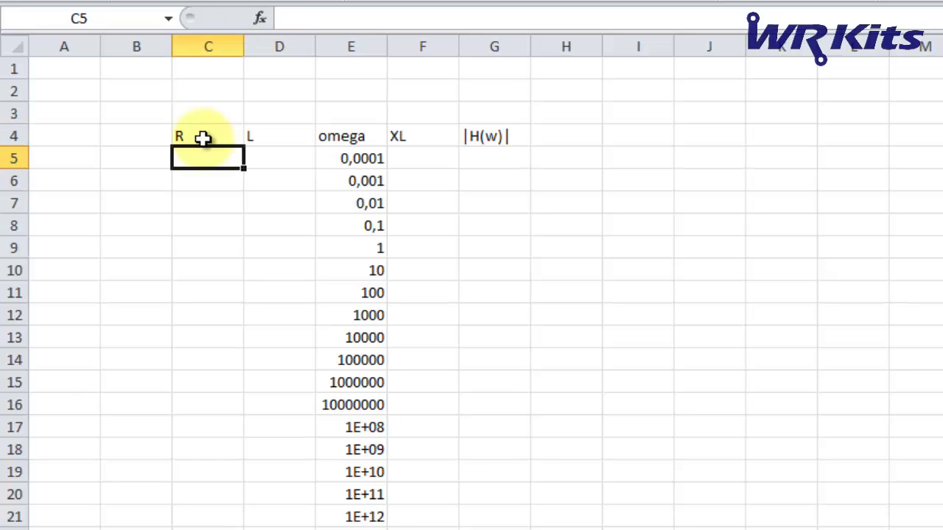
pyautogui.write('=10')
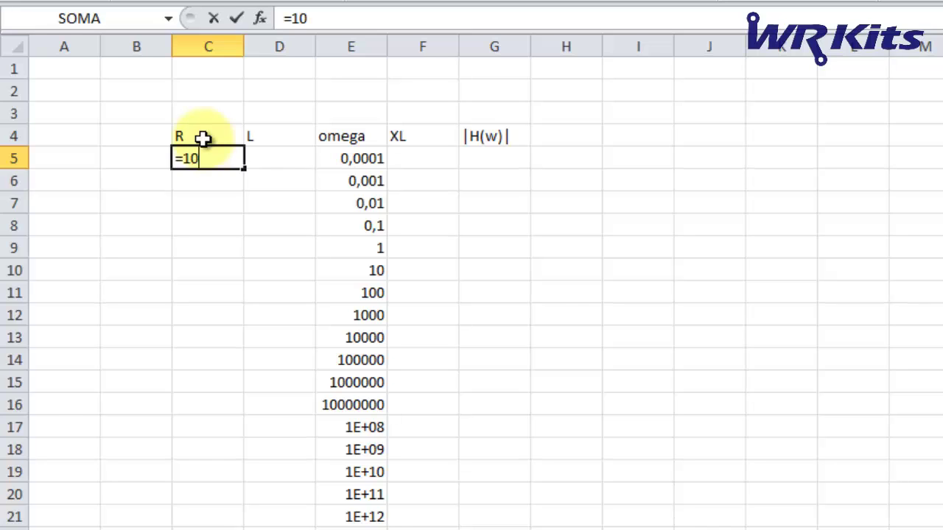
pyautogui.write('00')
pyautogui.press('Return')
pyautogui.press('Right')
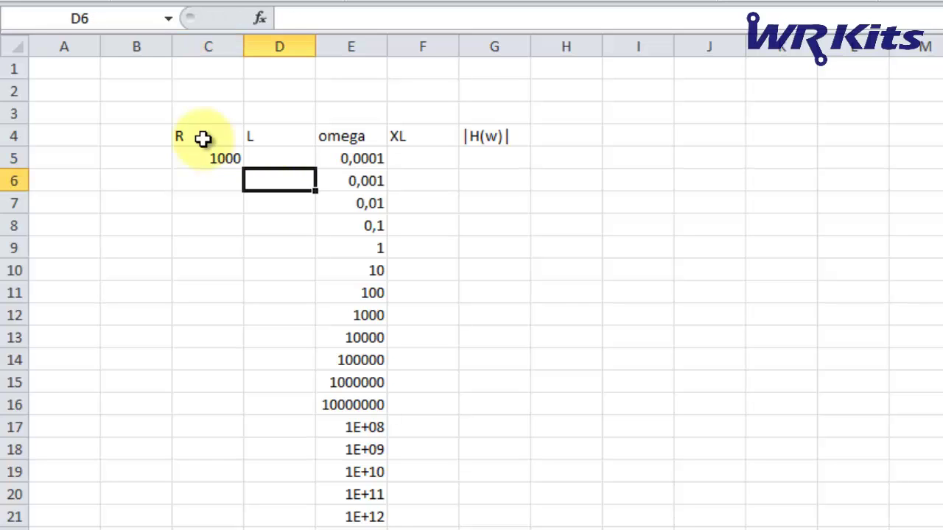
pyautogui.press('Up')
pyautogui.write('=')
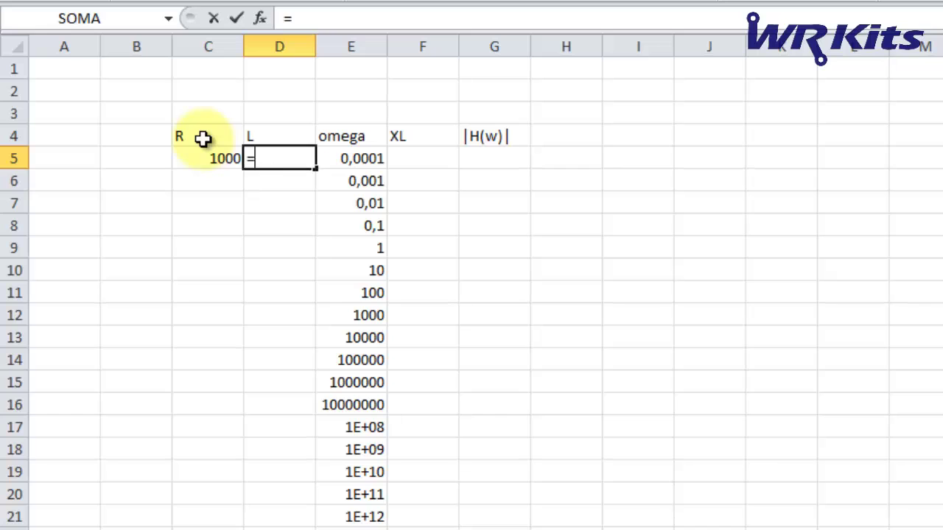
pyautogui.write('1')
pyautogui.press('Return')
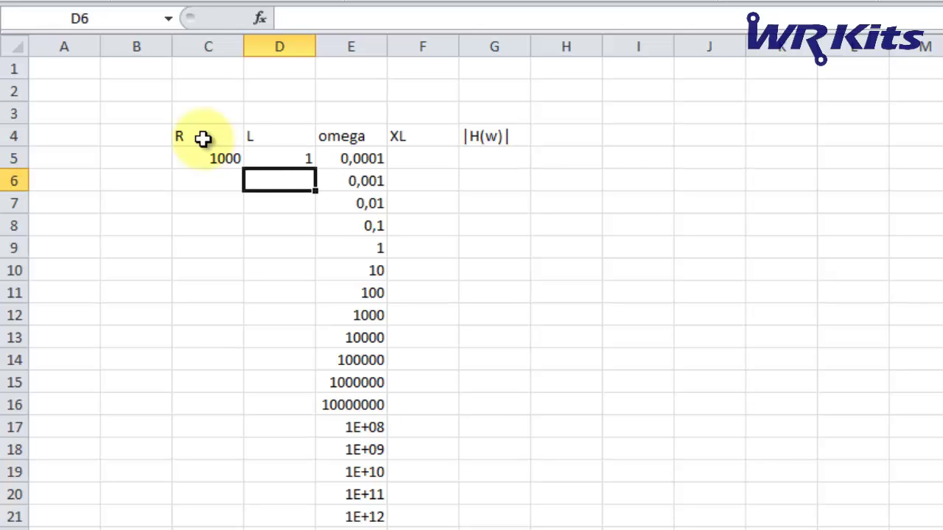
pyautogui.click(417, 151)
# Enter =E5*D$5 in F5 and fill it down to F21
pyautogui.write('=')
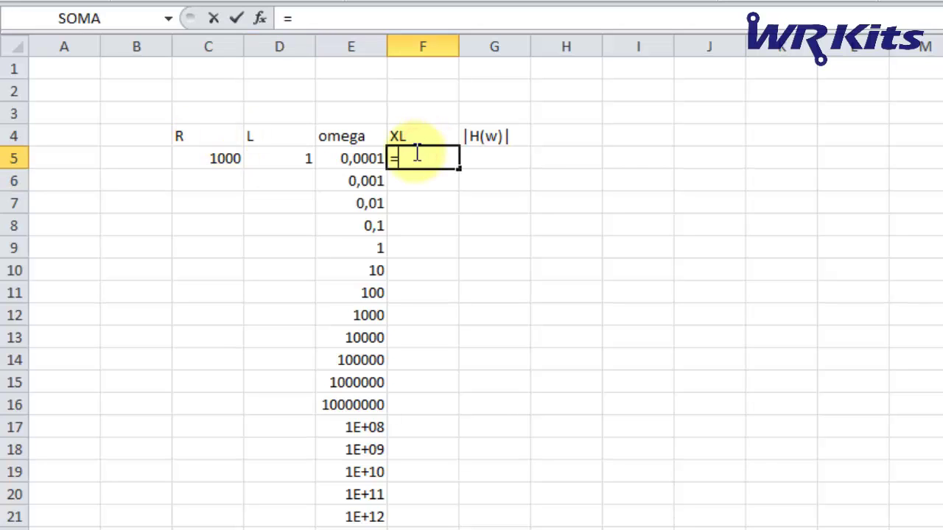
pyautogui.click(360, 159)
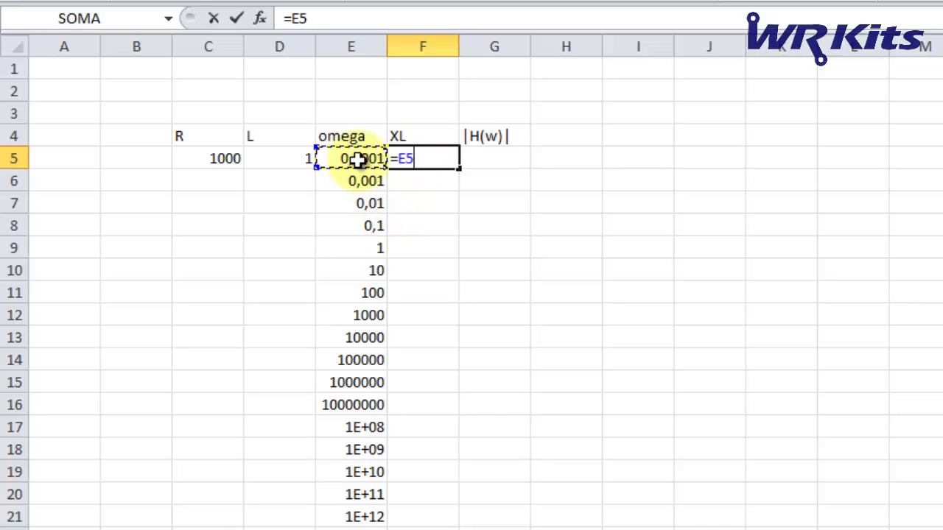
pyautogui.write('*')
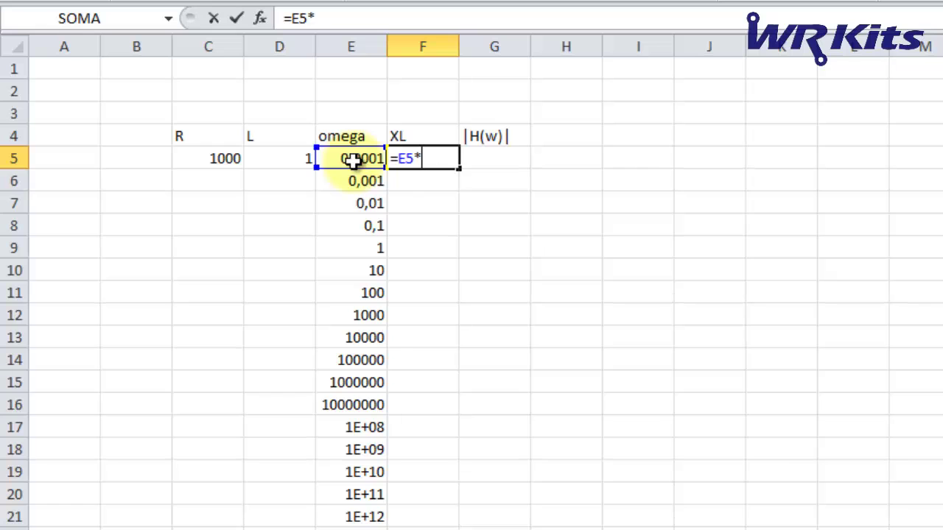
pyautogui.write('d$5')
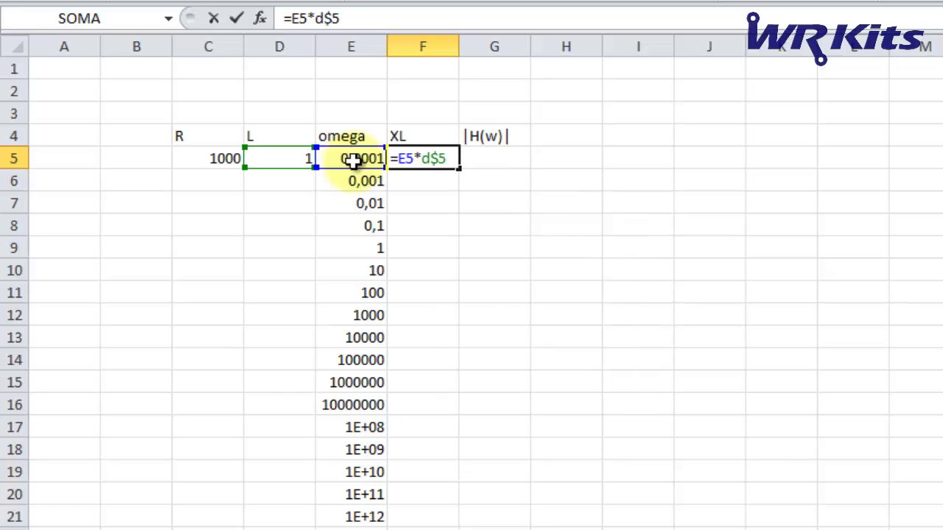
pyautogui.press('Return')
pyautogui.click(424, 154)
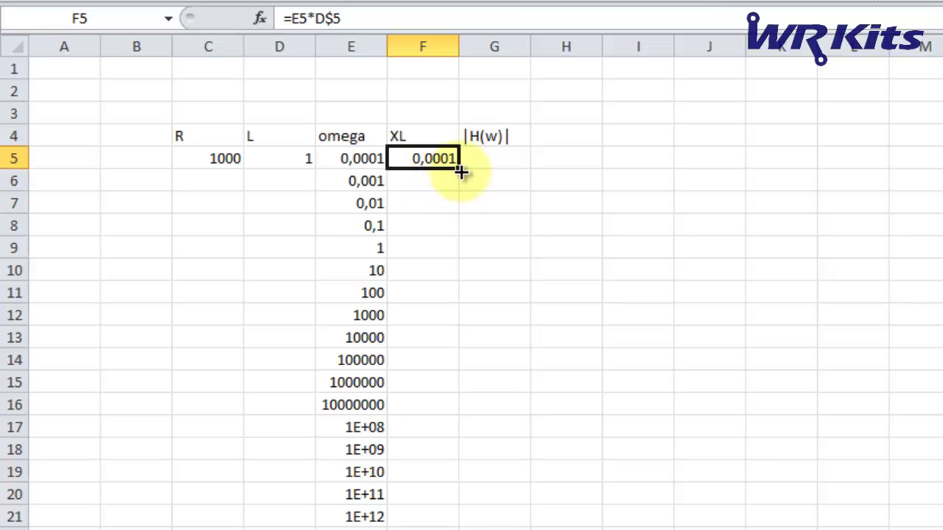
pyautogui.moveTo(459, 169); pyautogui.dragTo(456, 518)
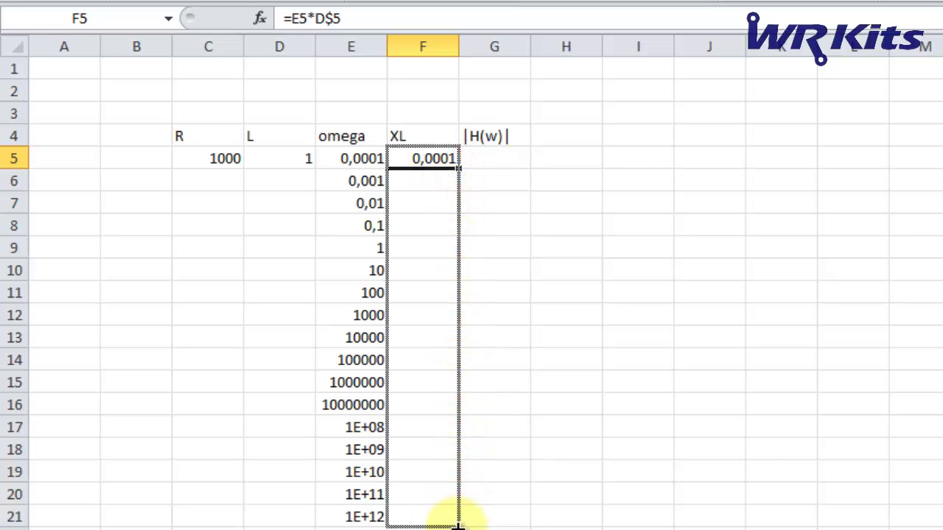
pyautogui.click(497, 159)
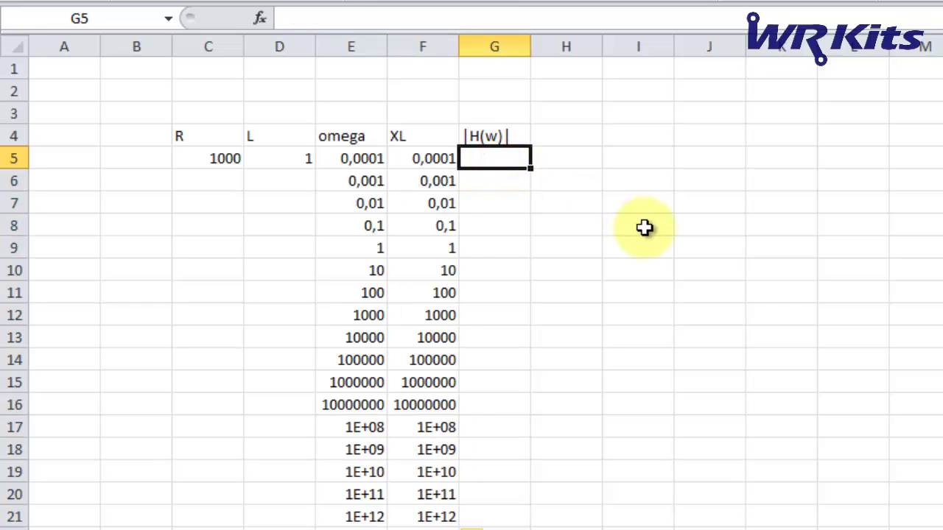
# Enter =F5/(RAIZ((F5*F5)+(C$5*C$5))) in G5 and fill it down to G21
pyautogui.write('=')
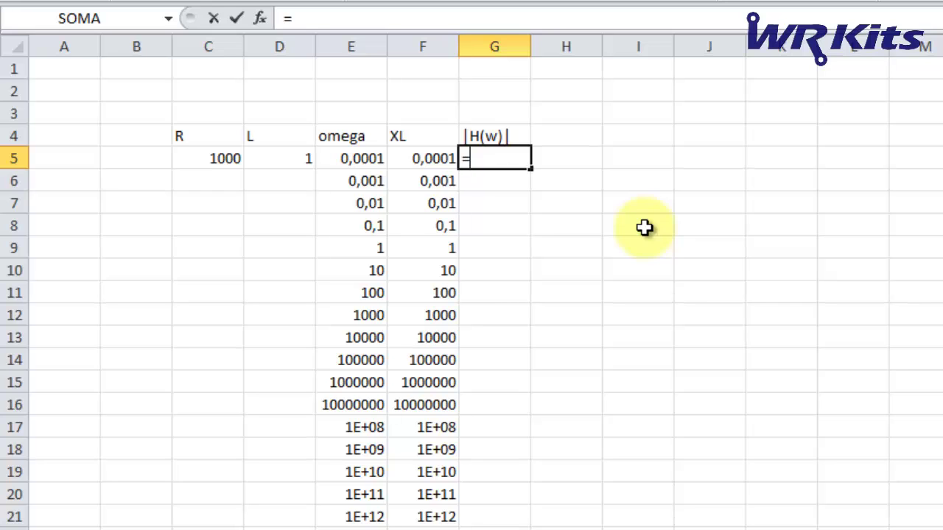
pyautogui.write('f')
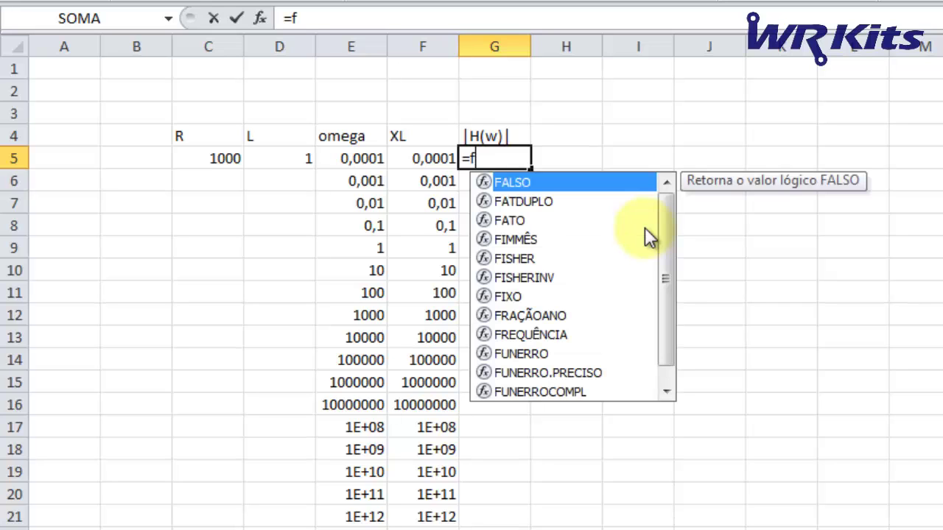
pyautogui.write('5/(')
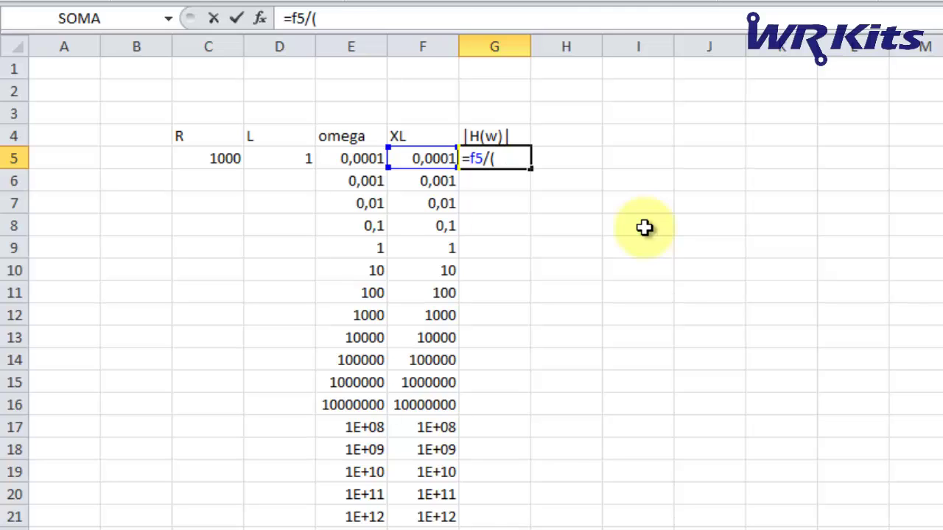
pyautogui.write('raiz')
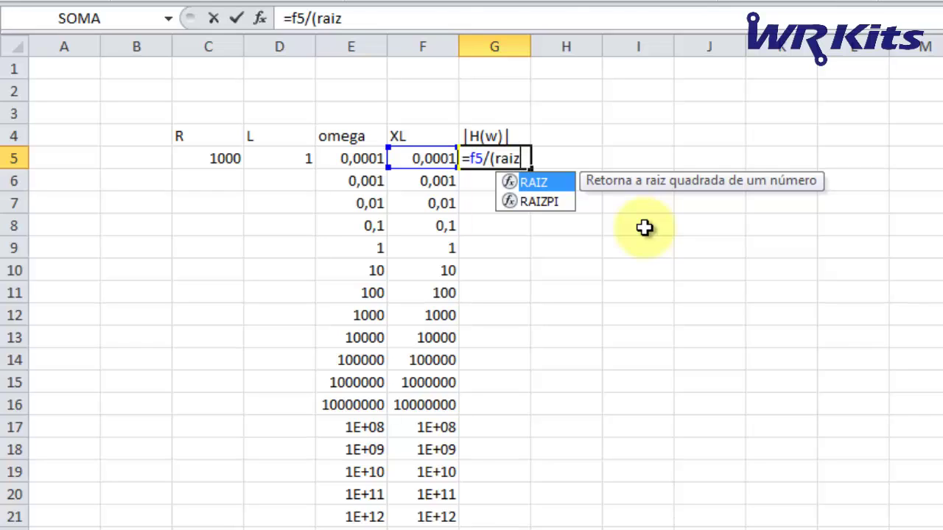
pyautogui.write('((')
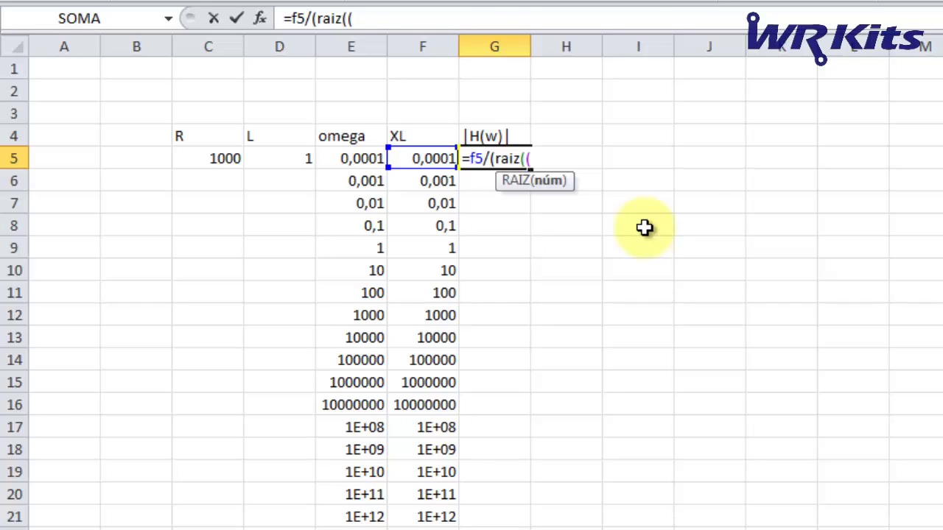
pyautogui.write('f5*f')
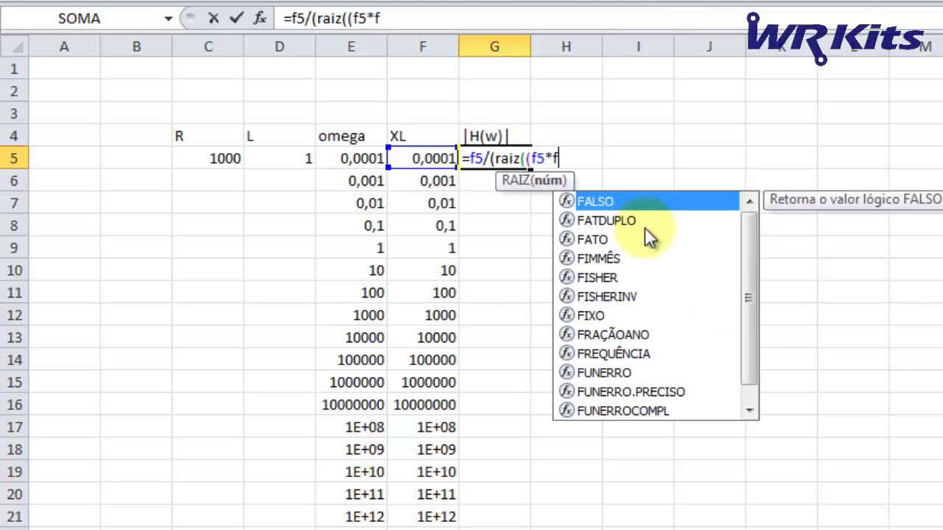
pyautogui.write('5(')
pyautogui.press('BackSpace')
pyautogui.write(')')
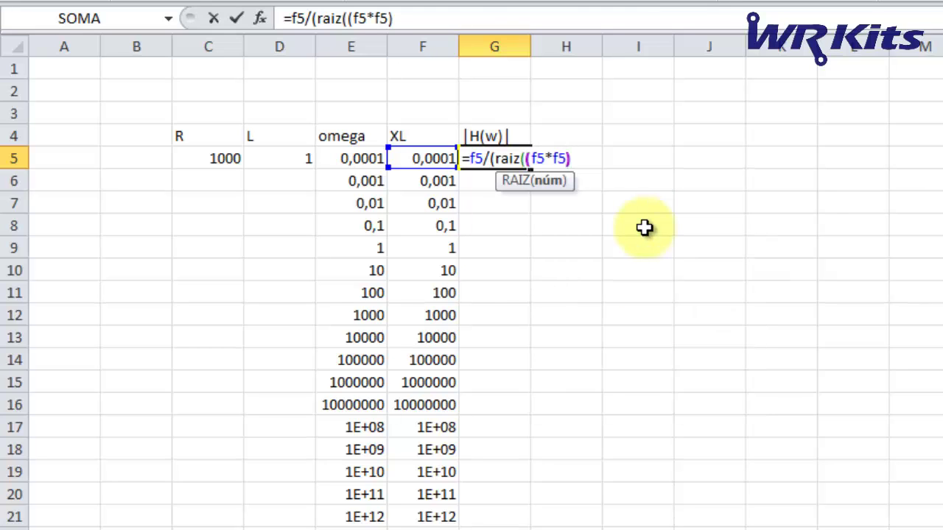
pyautogui.write('+(')
pyautogui.write('c$5')
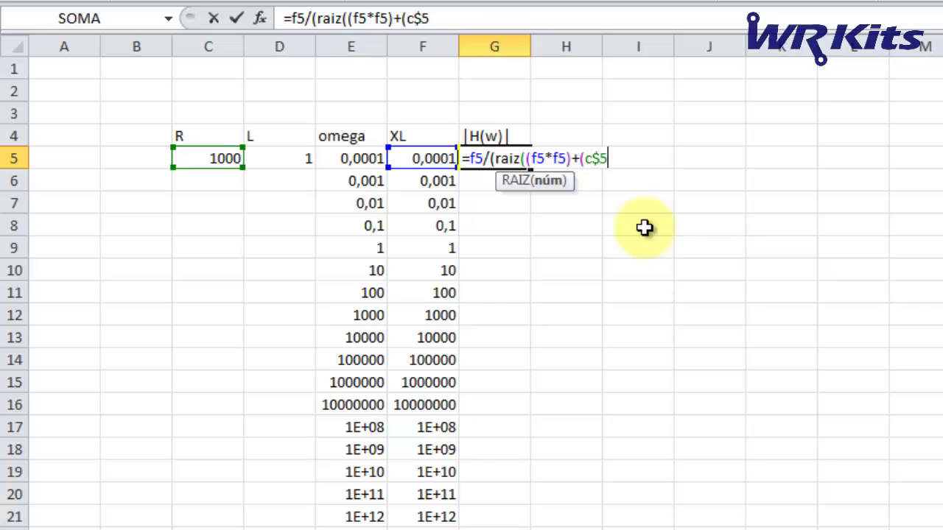
pyautogui.write('*c%')
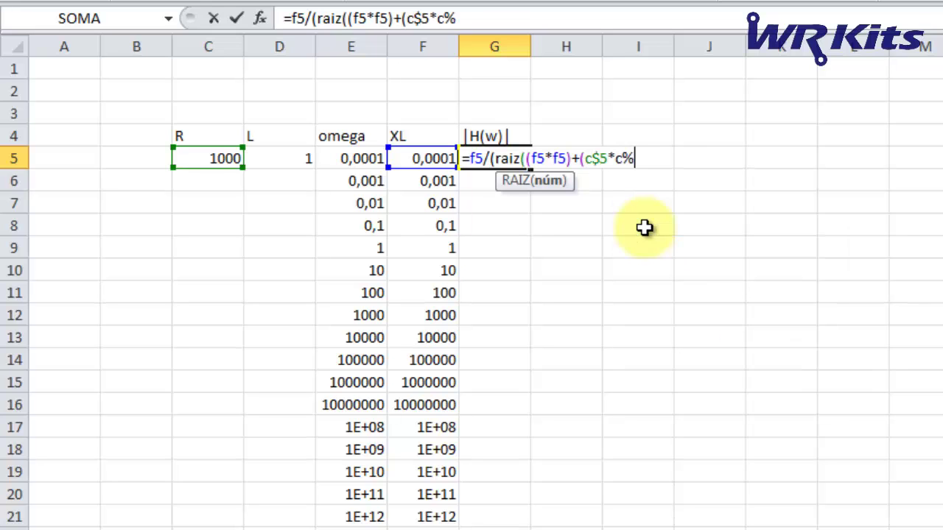
pyautogui.write('5')
pyautogui.press('BackSpace')
pyautogui.press('BackSpace')
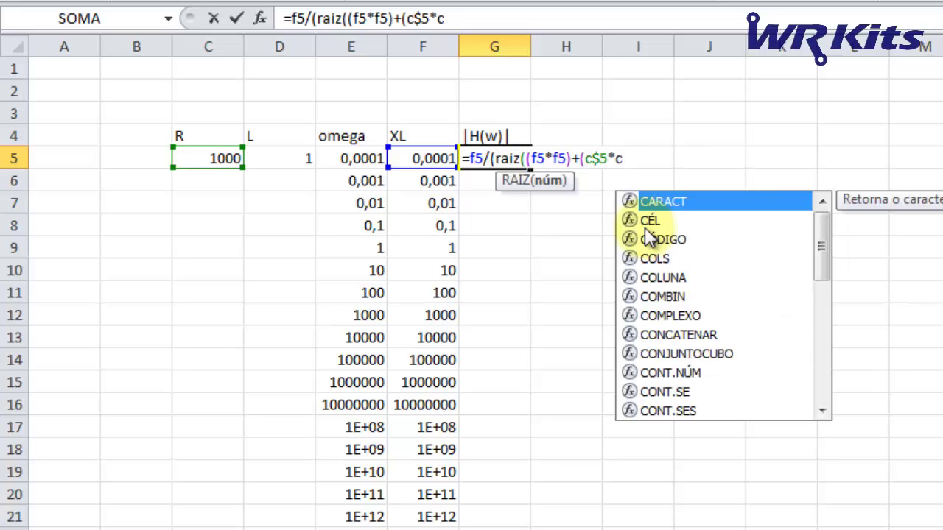
pyautogui.write('$5')
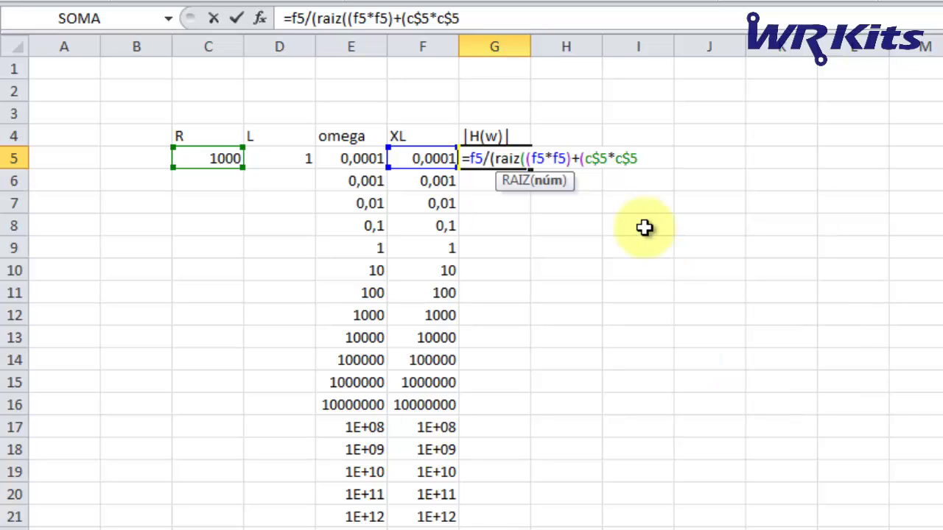
pyautogui.write(')))')
pyautogui.press('Return')
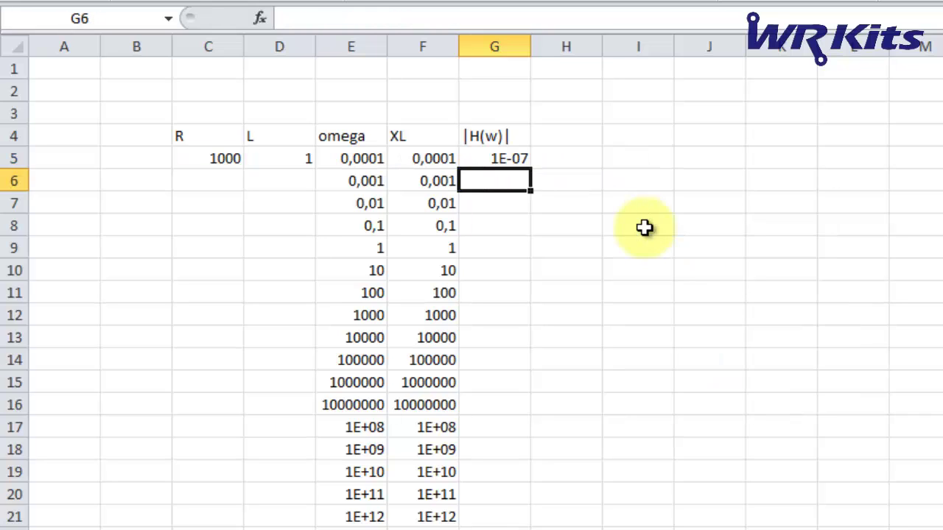
pyautogui.press('Up')
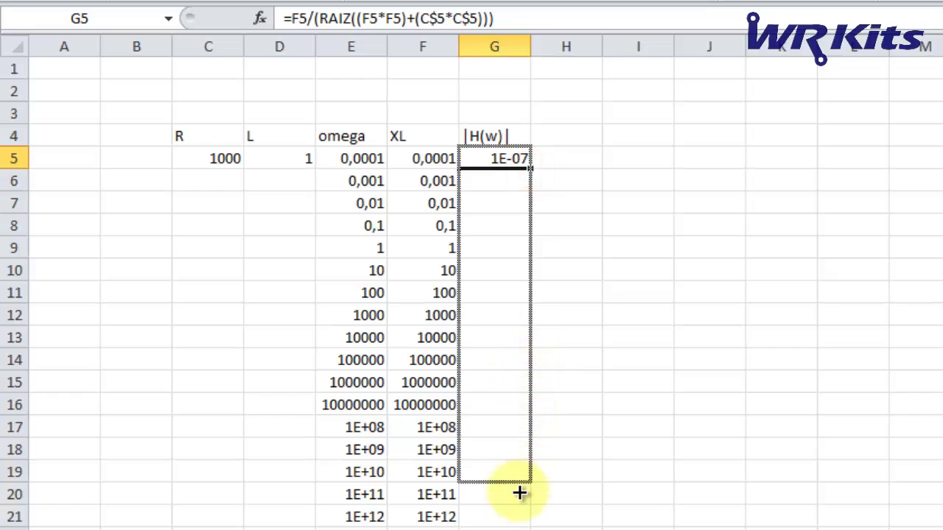
pyautogui.moveTo(530, 172); pyautogui.dragTo(518, 524)
pyautogui.click(620, 292)
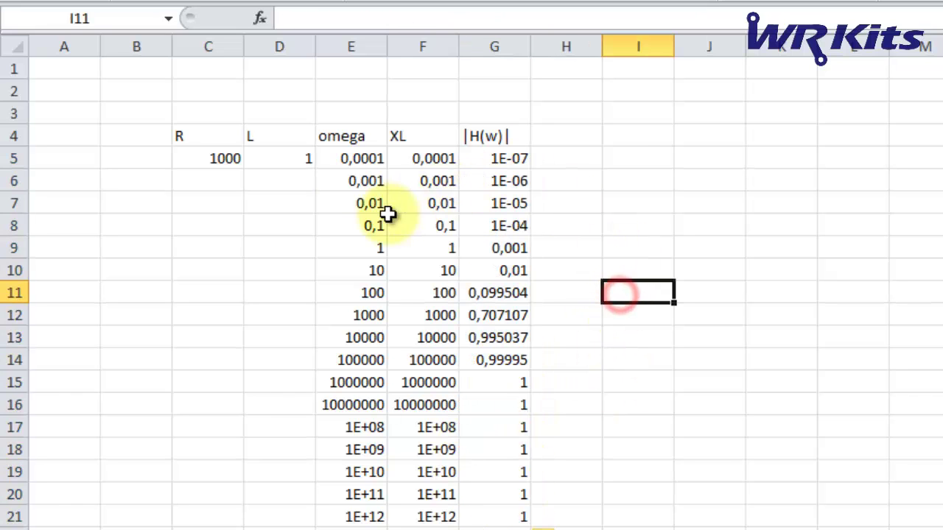
# Insert a smooth-line scatter chart of omega E5:E21 against |H(w)| G5:G21
pyautogui.moveTo(353, 154); pyautogui.dragTo(359, 514)
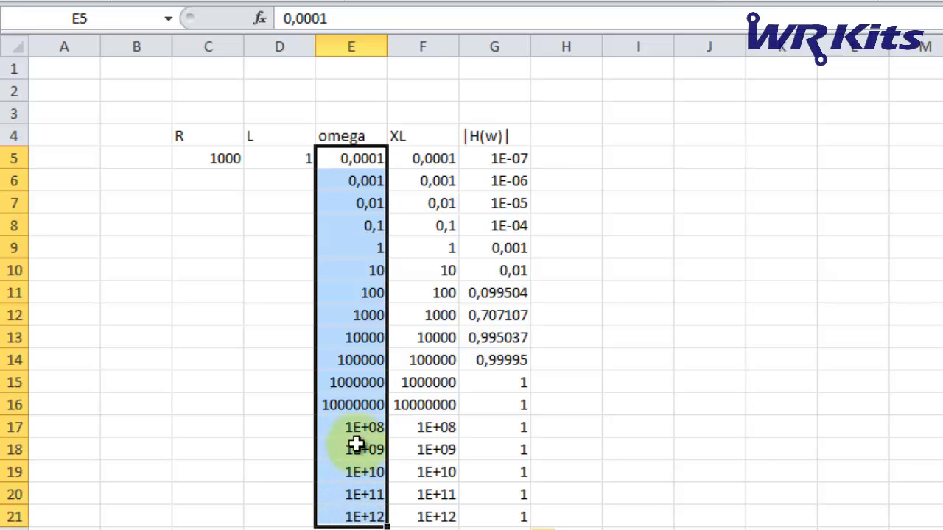
pyautogui.moveTo(511, 157); pyautogui.dragTo(507, 523)
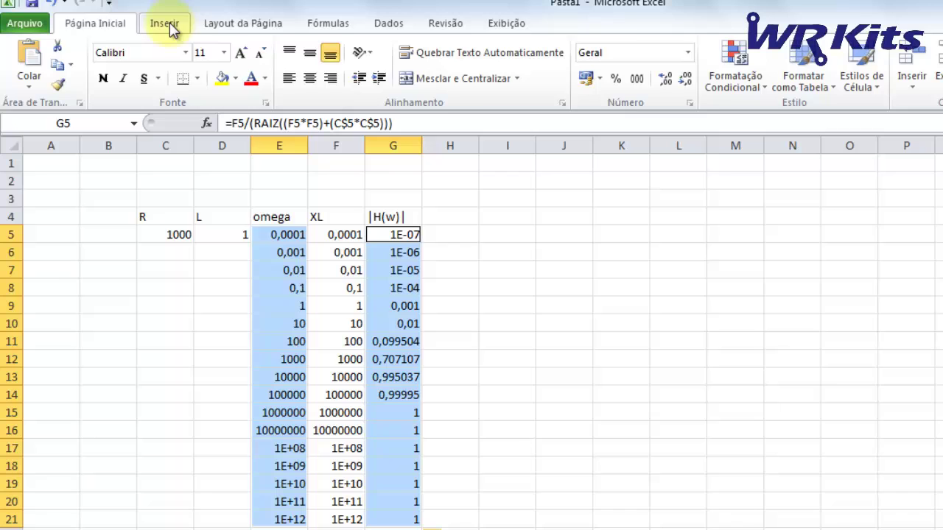
pyautogui.click(165, 24)
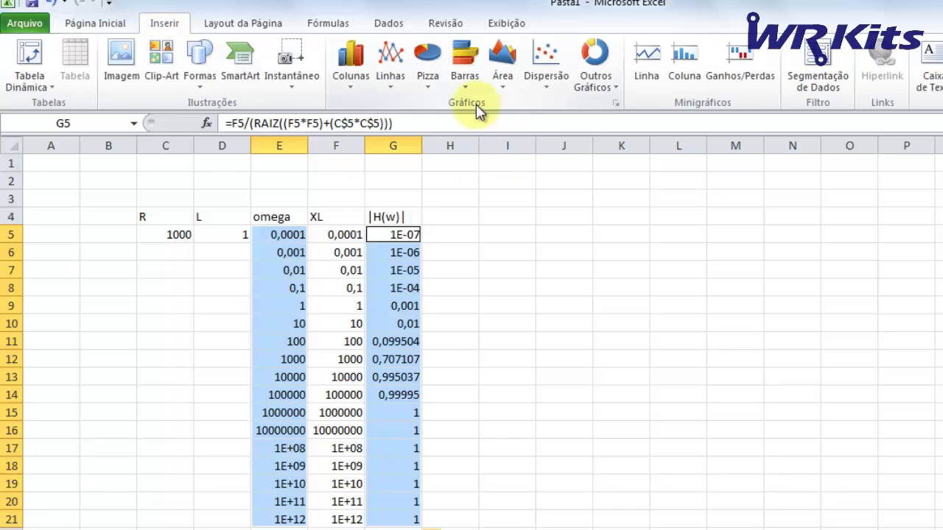
pyautogui.click(551, 85)
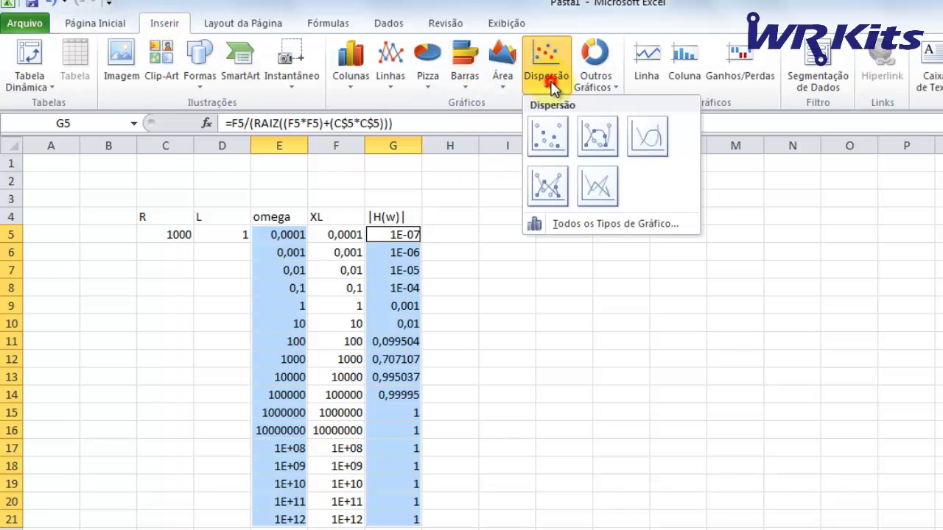
pyautogui.click(651, 147)
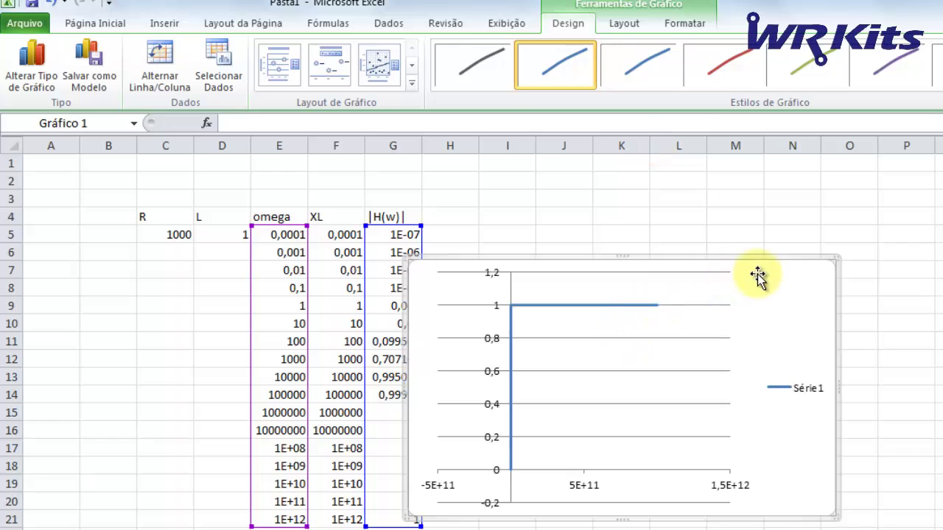
# Move the chart beside the data table and delete its Série 1 legend
pyautogui.moveTo(777, 257); pyautogui.dragTo(832, 221)
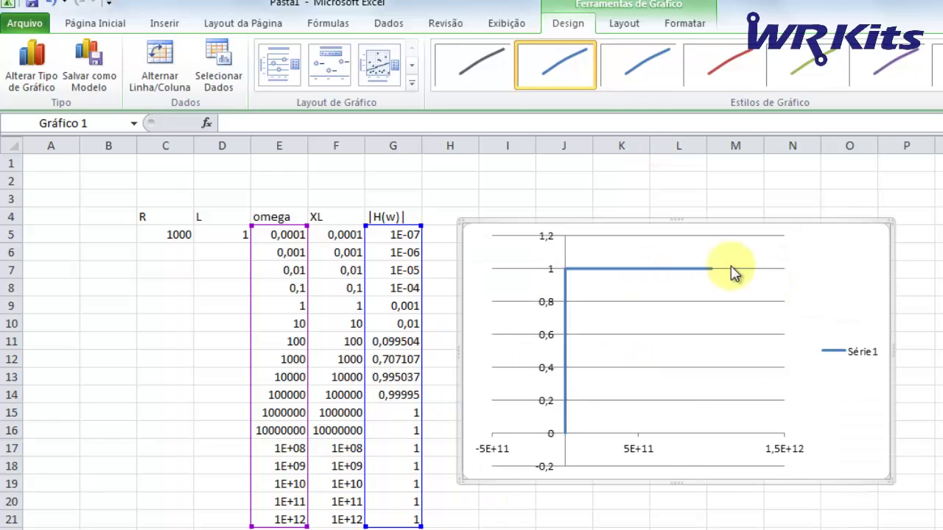
pyautogui.click(854, 353)
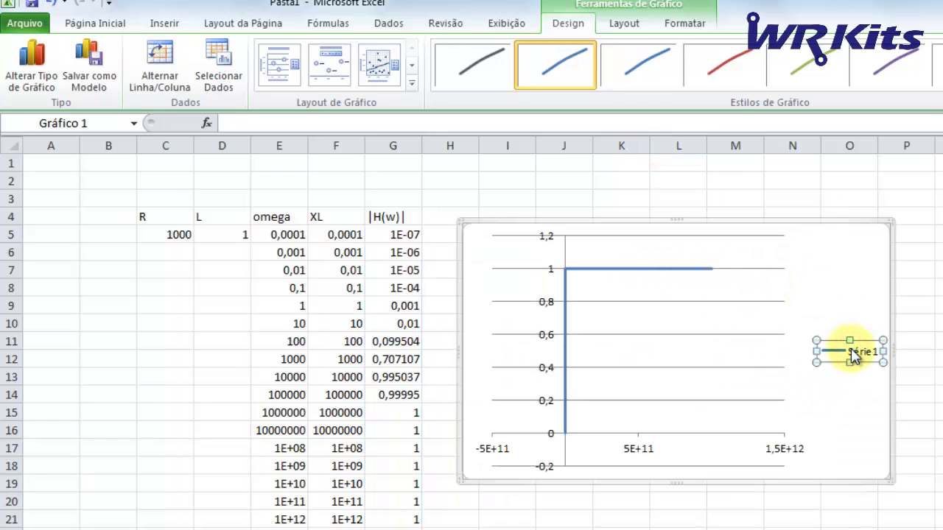
pyautogui.press('Delete')
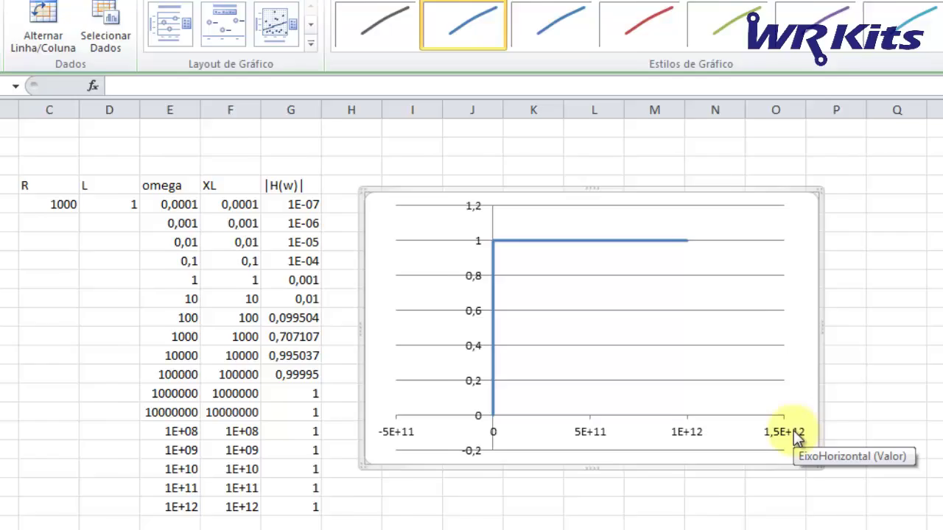
# Set the horizontal omega axis to a logarithmic scale and widen the chart to the right
pyautogui.rightClick(866, 450)
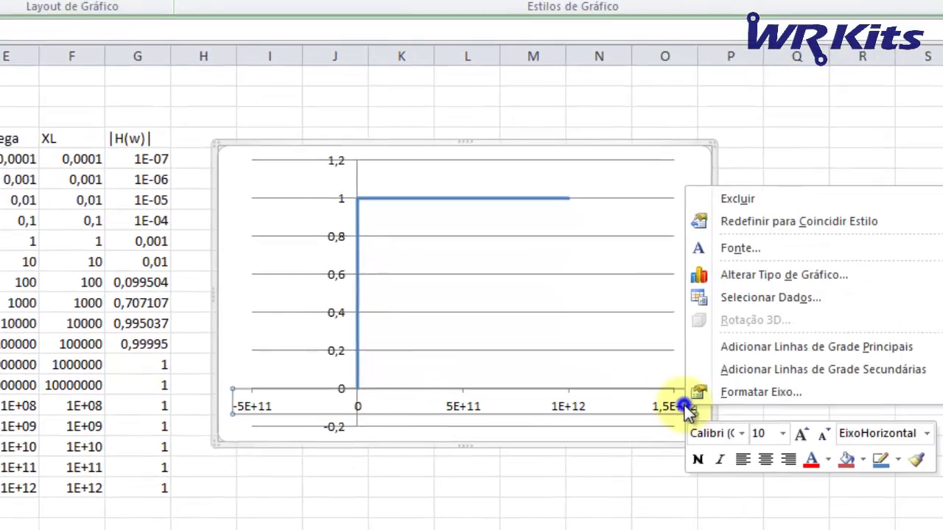
pyautogui.click(705, 384)
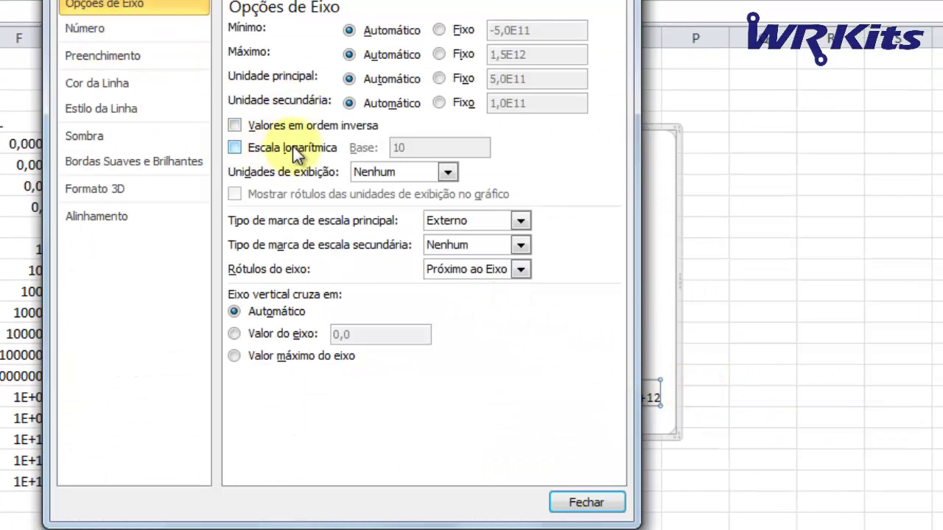
pyautogui.click(233, 148)
pyautogui.click(586, 503)
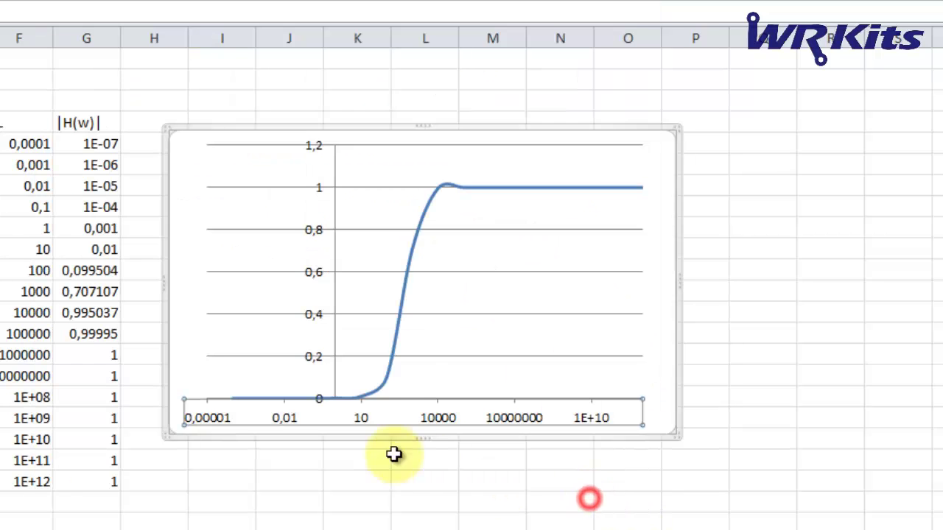
pyautogui.moveTo(677, 276); pyautogui.dragTo(893, 278)
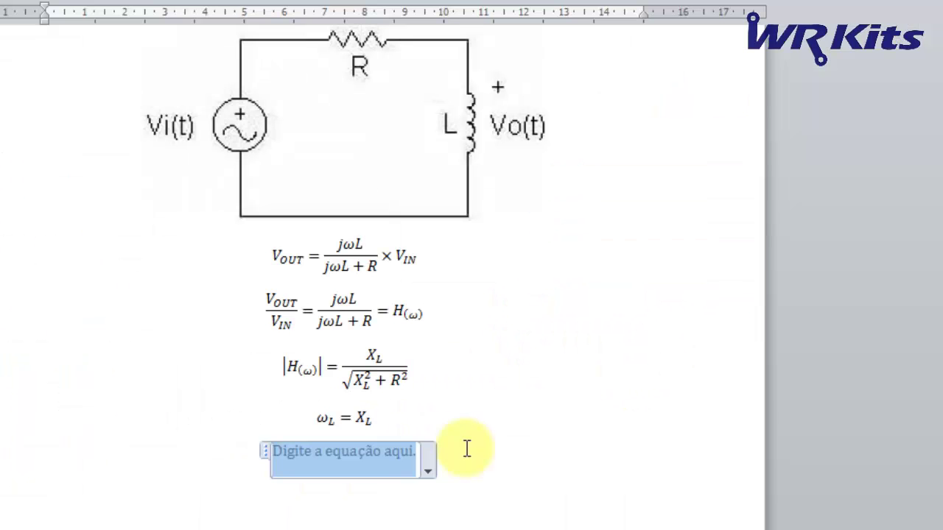
# Type the cutoff derivation ω_c → ωL = R → ω = R/L as a linear-input equation
pyautogui.write('\\omega _c')
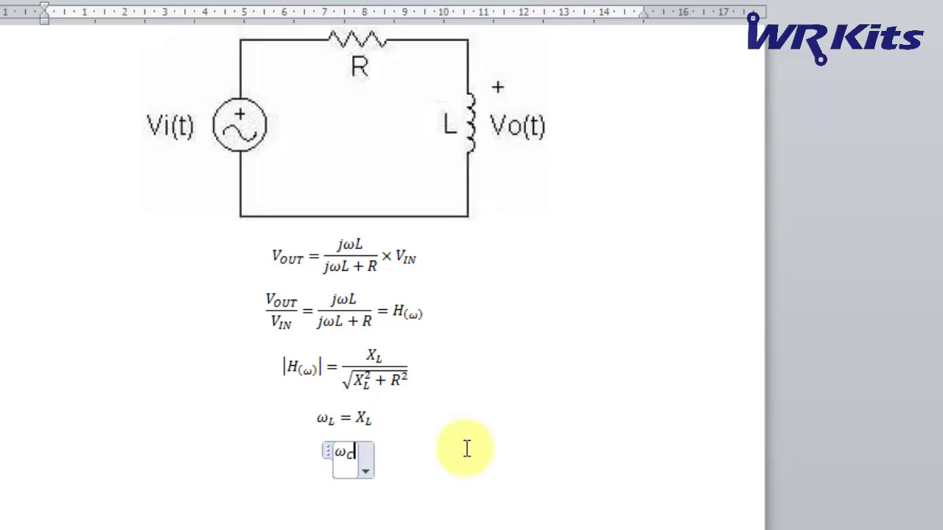
pyautogui.write('\\to ')
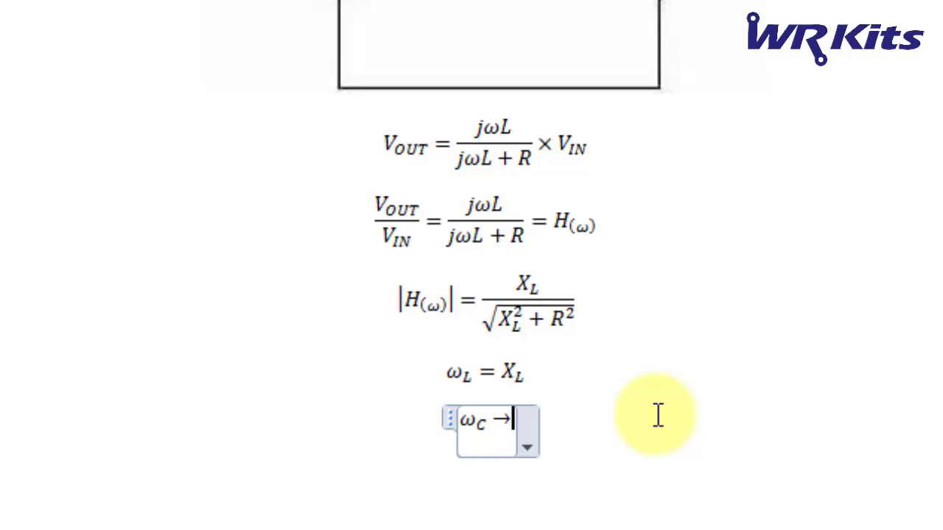
pyautogui.write('\\omega ')
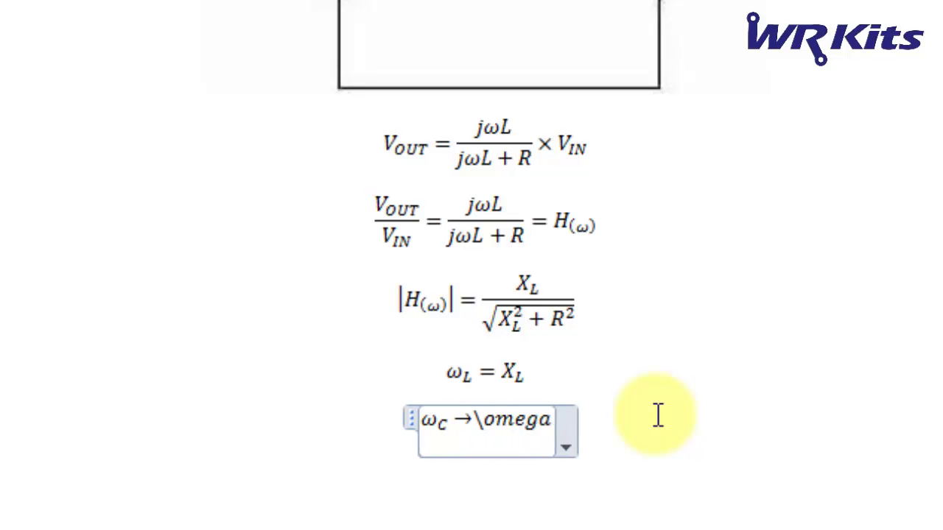
pyautogui.write('ωL')
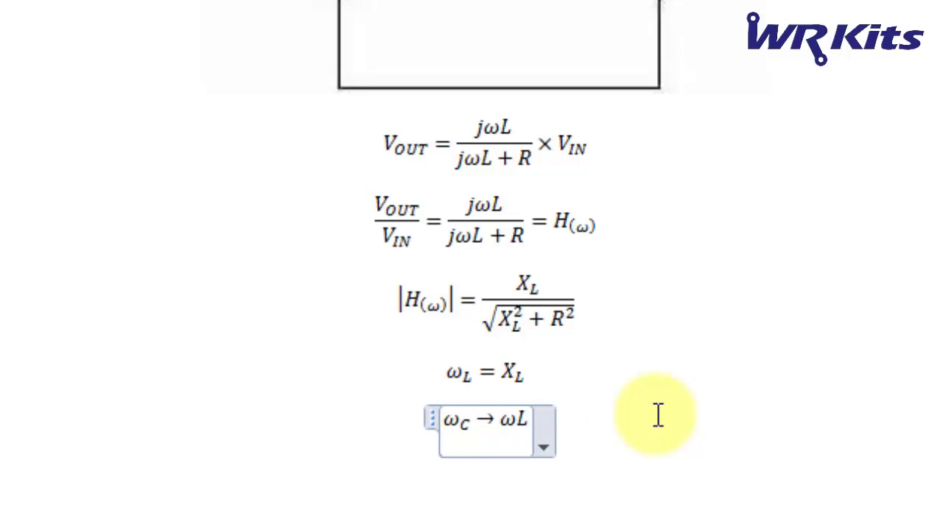
pyautogui.write('=R')
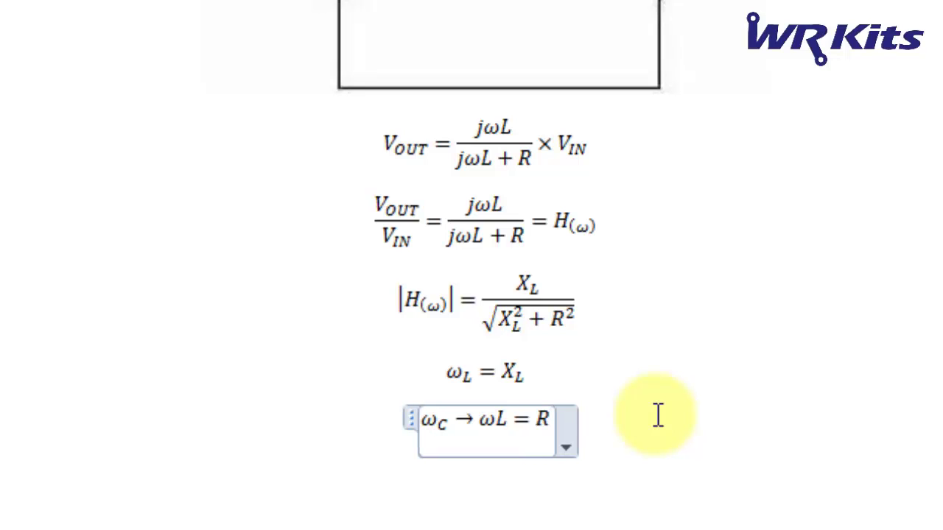
pyautogui.write('\\')
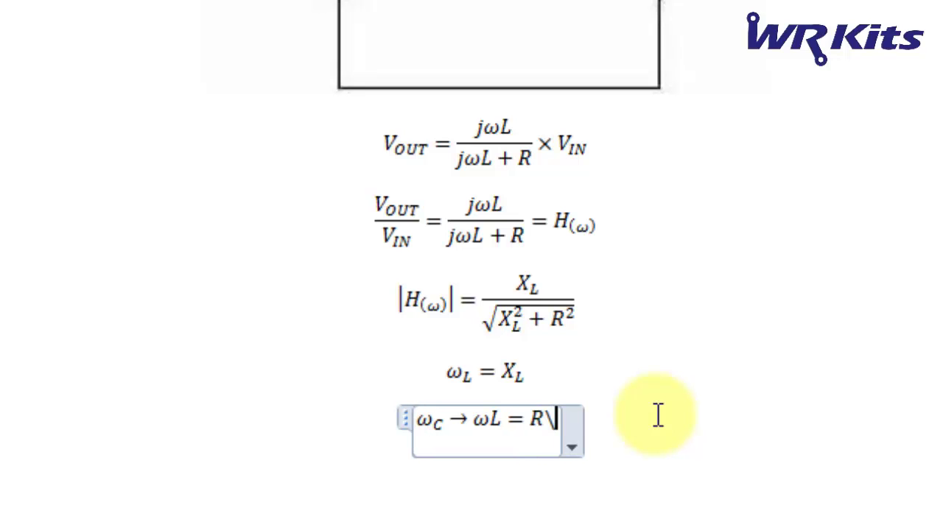
pyautogui.write('to ')
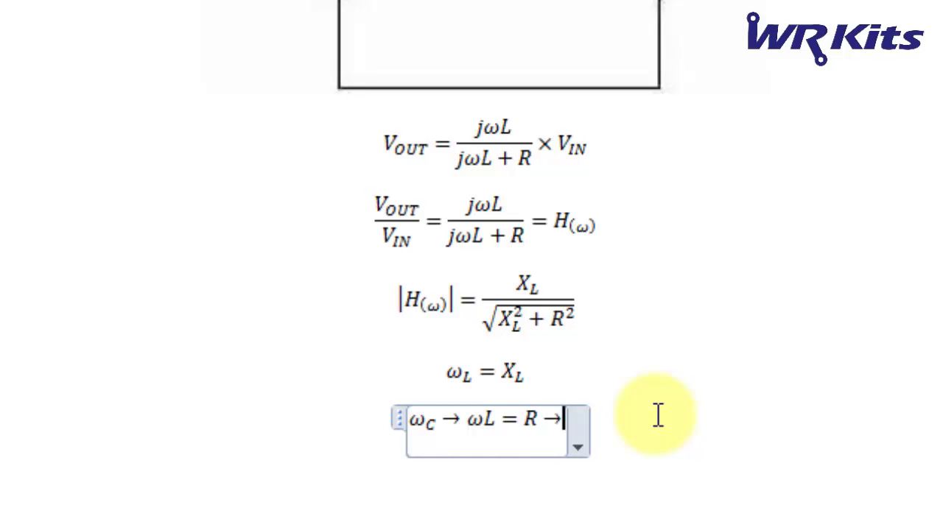
pyautogui.write('\\omega ')
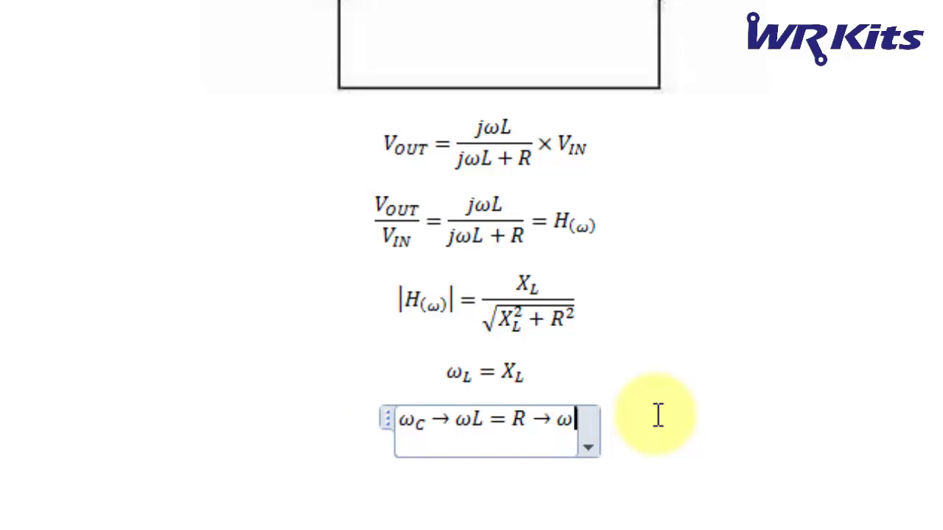
pyautogui.write('=R')
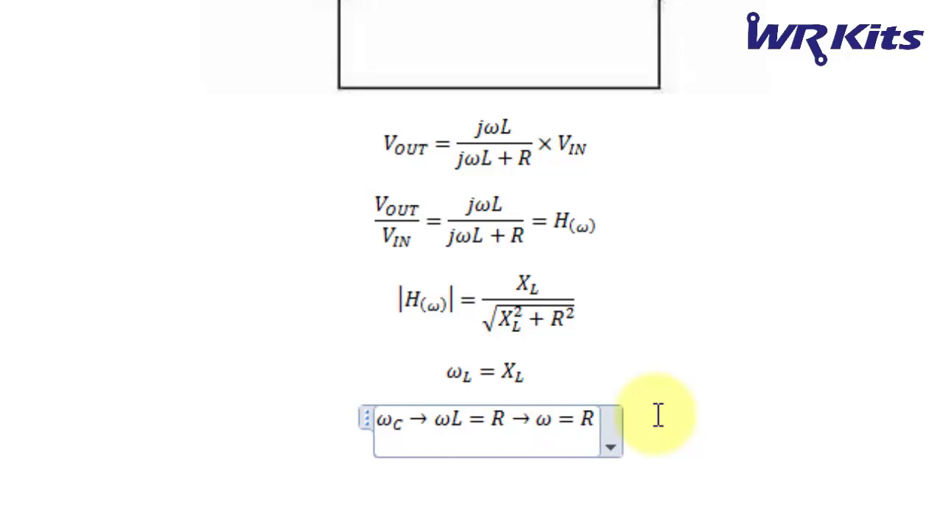
pyautogui.write('/L ')
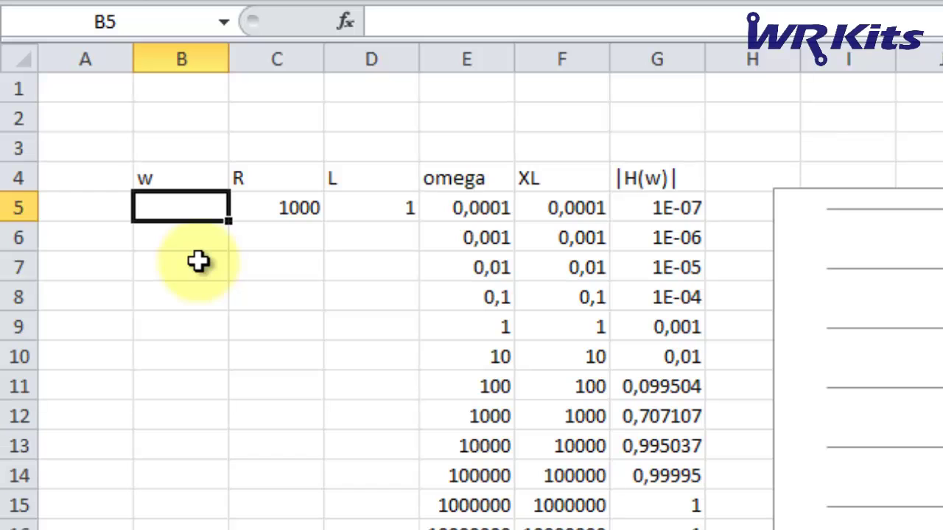
pyautogui.write('=c5')
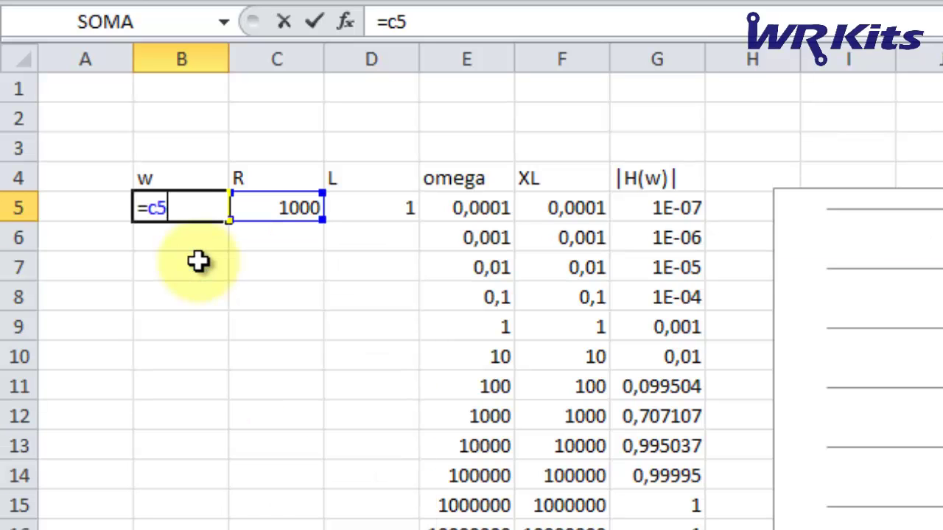
pyautogui.write('/')
pyautogui.write('d5')
# Compute w = R/L = 1000 in B5 and its frequency =1000/(2*PI()) = 159,1549 in B6
pyautogui.press('Return')
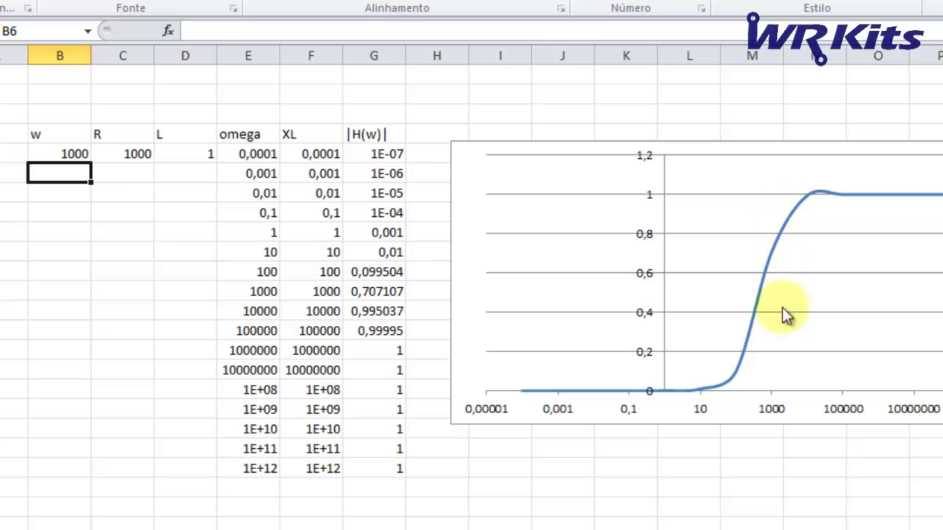
pyautogui.click(261, 291)
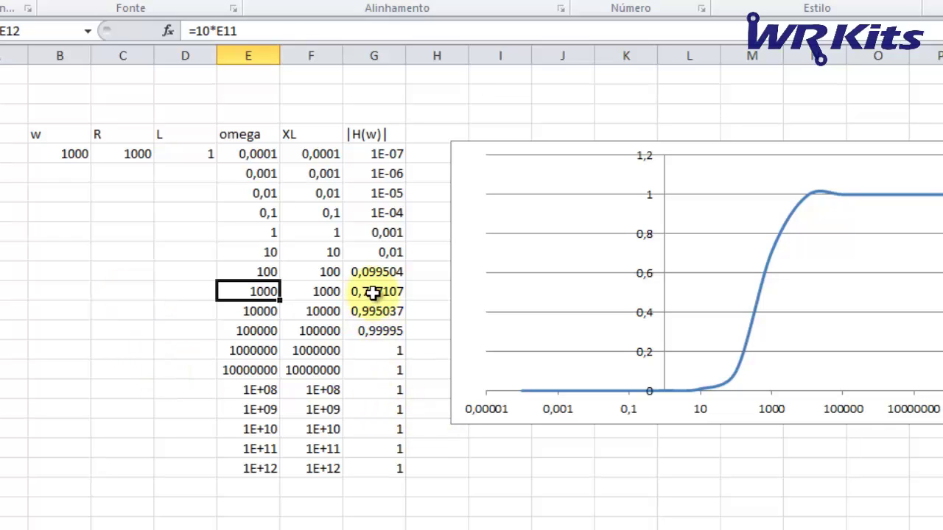
pyautogui.click(64, 171)
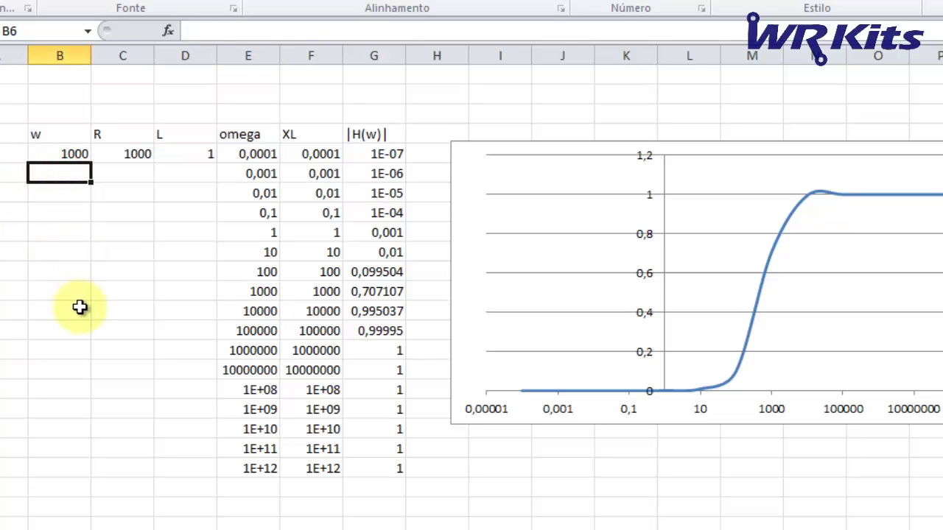
pyautogui.write('=')
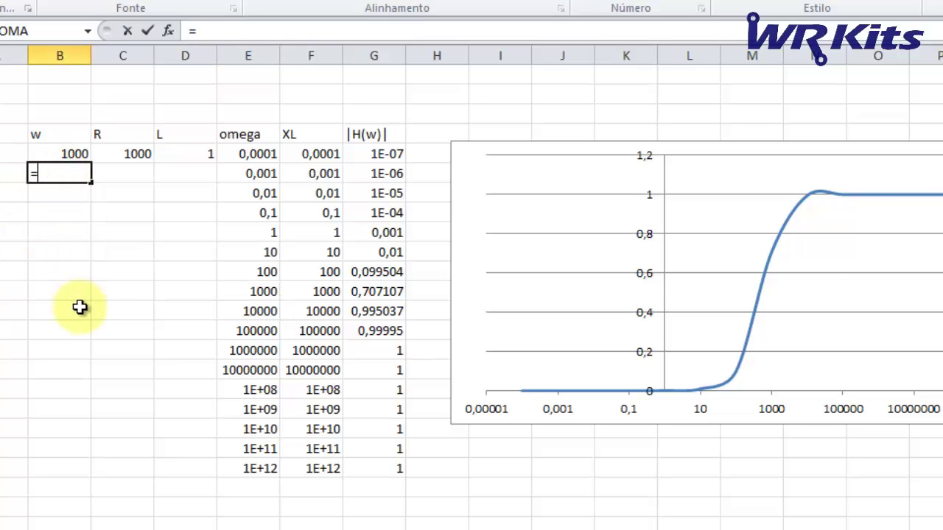
pyautogui.write('1000/(')
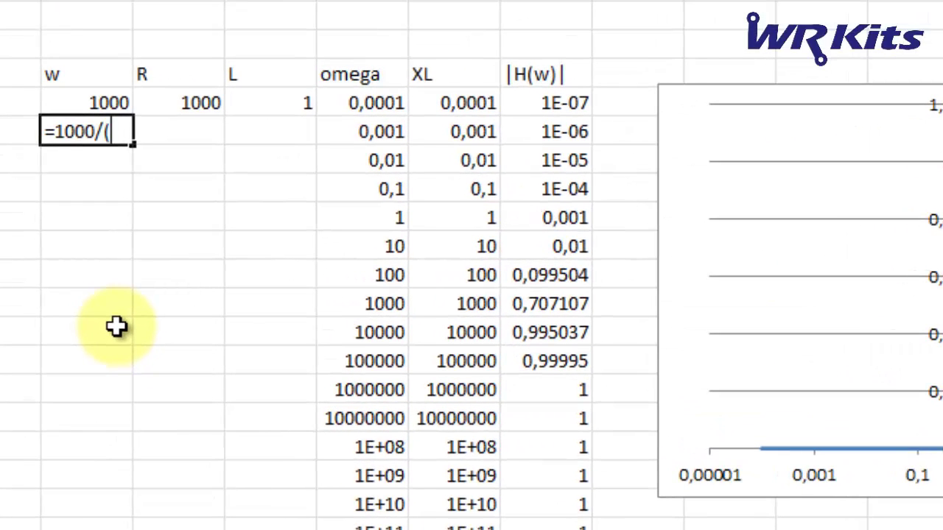
pyautogui.write('2*')
pyautogui.write('pi())')
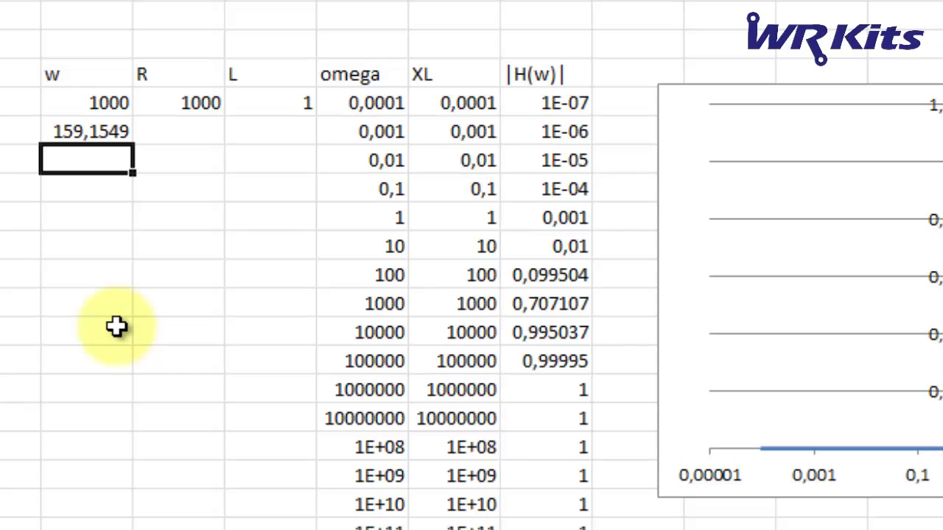
pyautogui.click(78, 131)
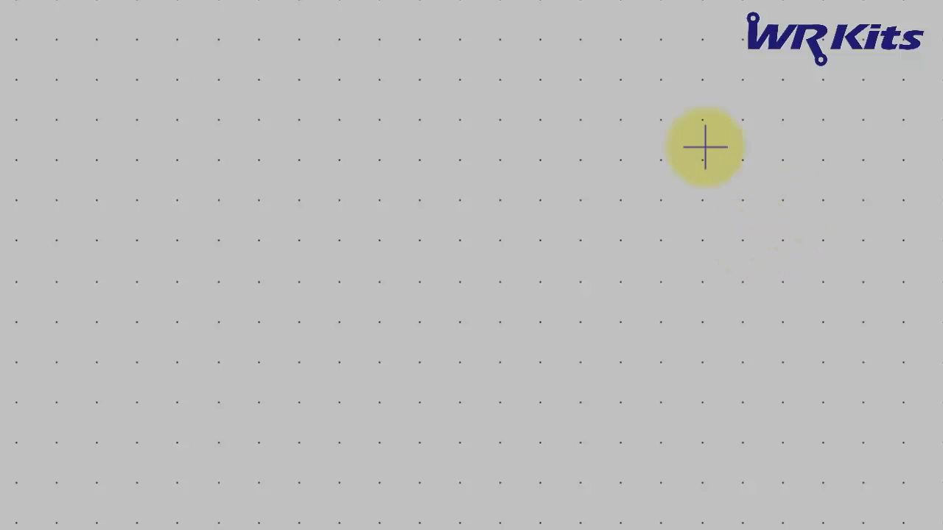
# Place a horizontal resistor R1, inductor L1 and voltage source V1 on the schematic
pyautogui.press('r')
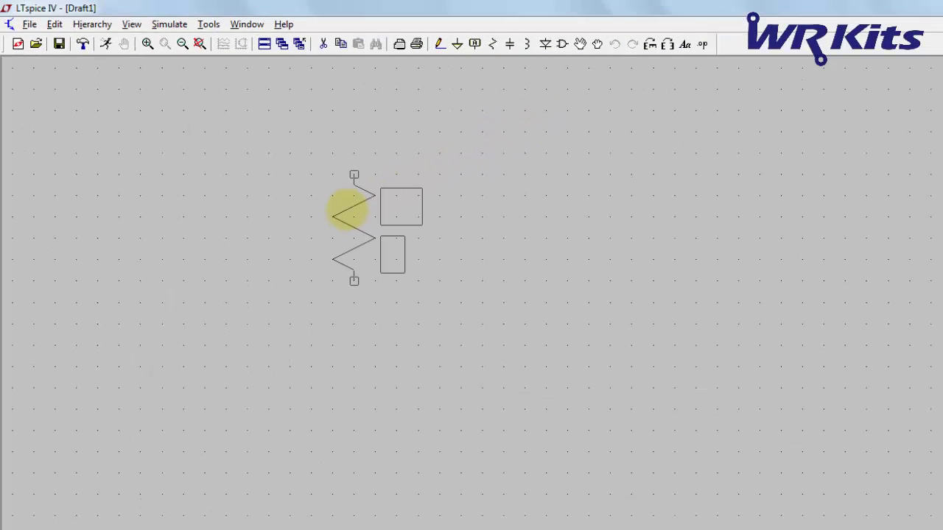
pyautogui.hotkey('ctrl', 'r')
pyautogui.click(446, 176)
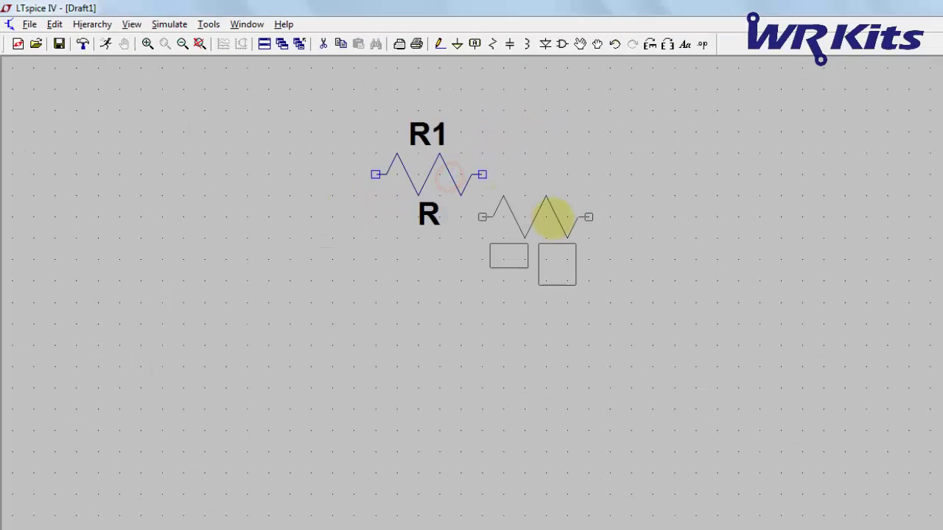
pyautogui.press('l')
pyautogui.click(585, 299)
pyautogui.rightClick(420, 304)
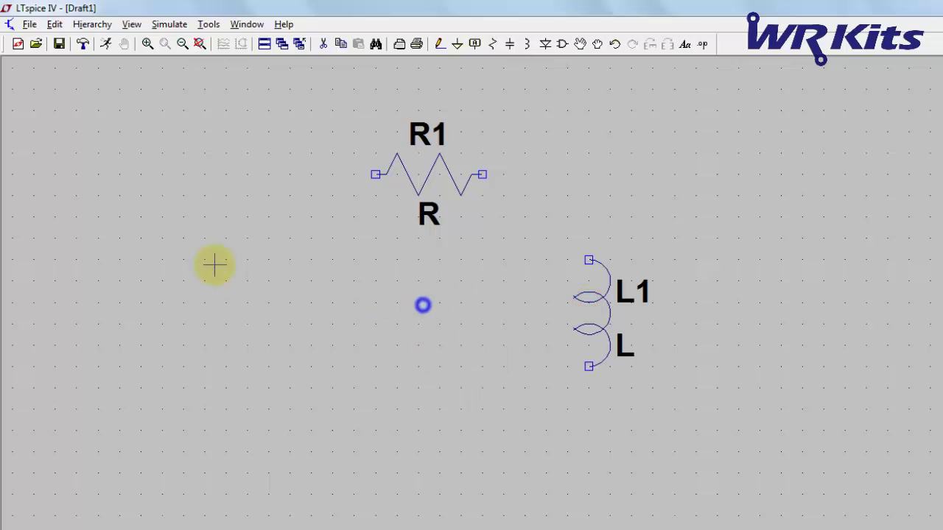
pyautogui.press('F2')
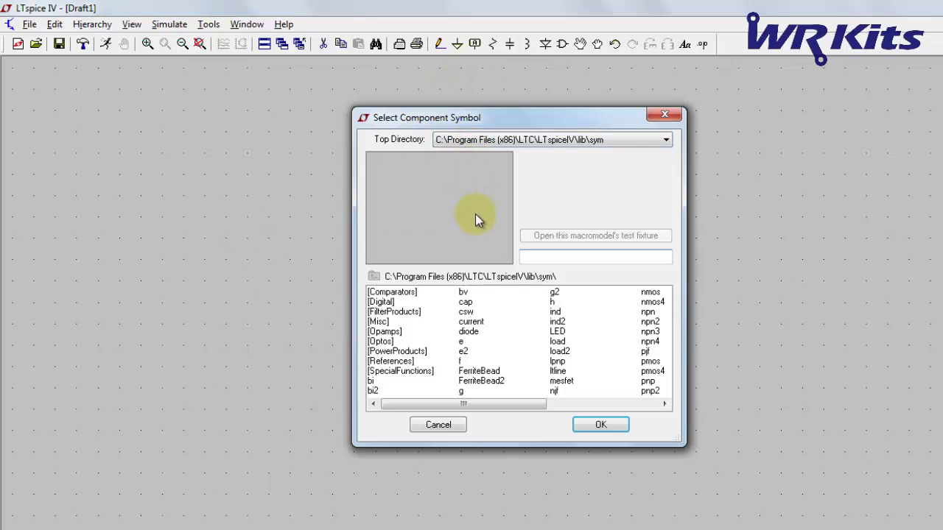
pyautogui.write('voltage')
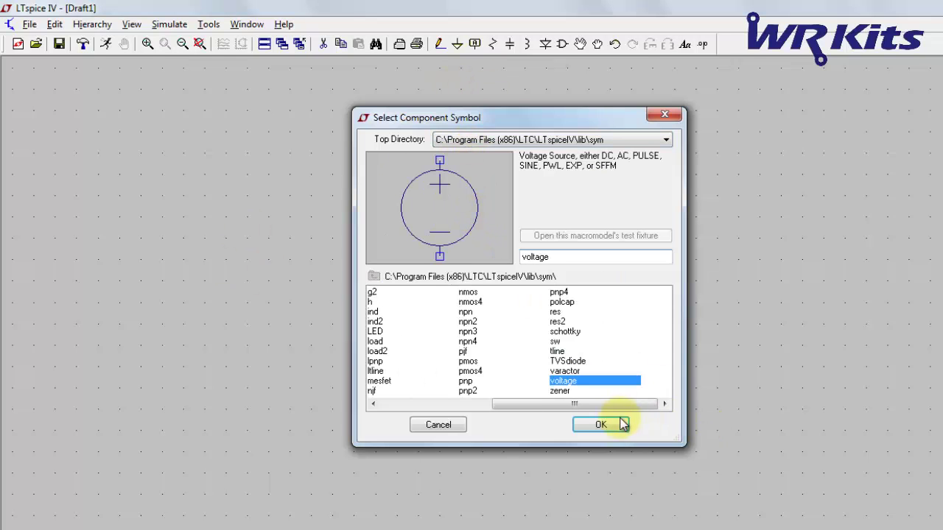
pyautogui.click(621, 425)
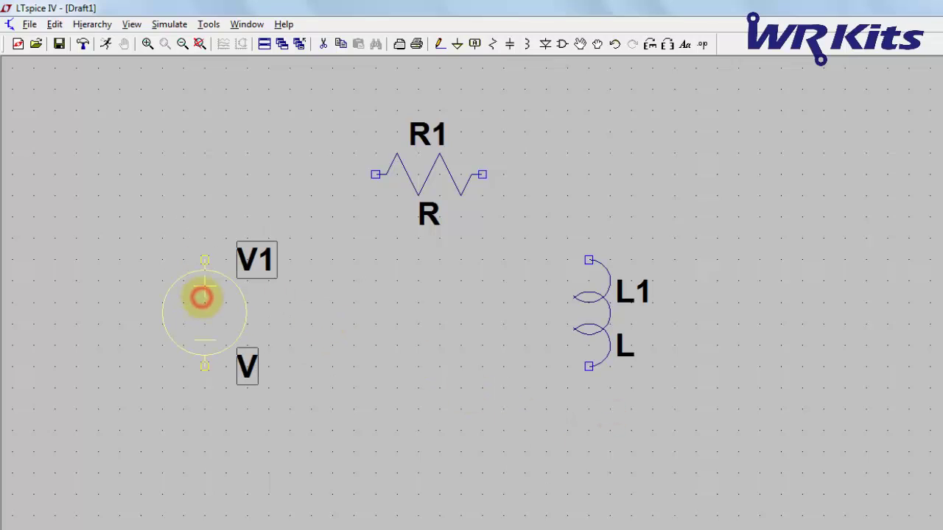
pyautogui.click(201, 297)
# Wire V1 to R1, R1 to L1, and L1 back to V1 in a closed loop
pyautogui.press('F3')
pyautogui.click(205, 260)
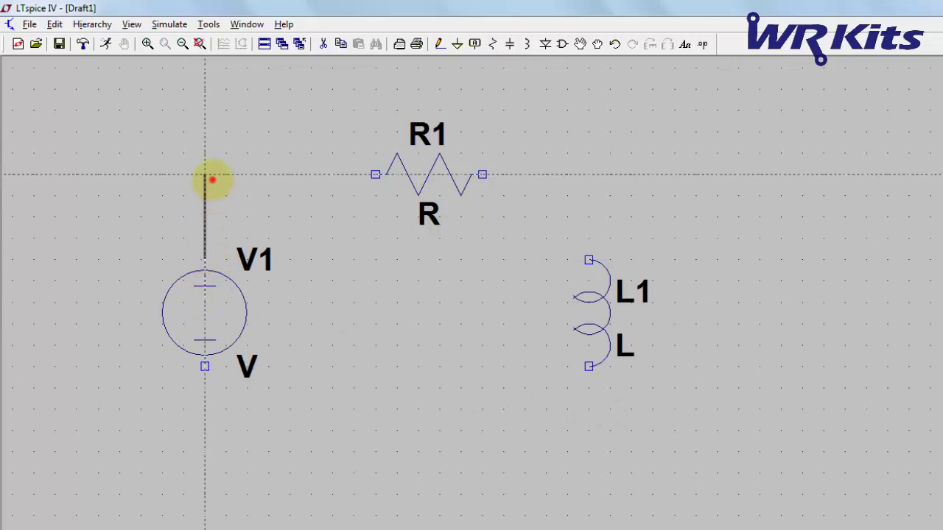
pyautogui.click(209, 178)
pyautogui.click(376, 175)
pyautogui.click(479, 175)
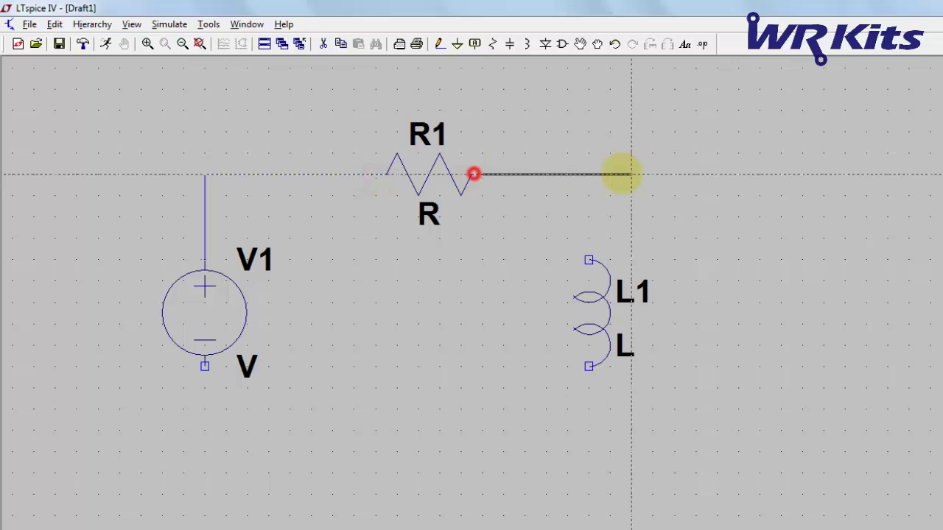
pyautogui.click(588, 174)
pyautogui.click(588, 260)
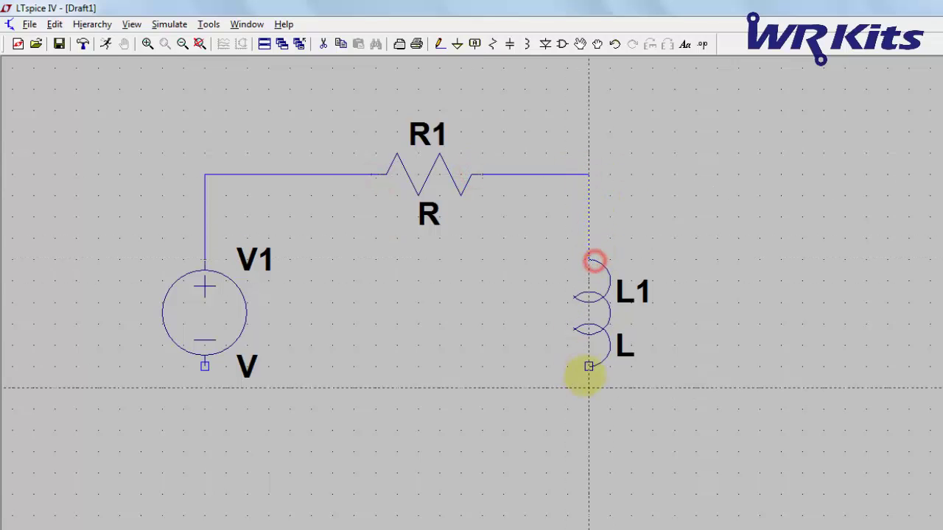
pyautogui.click(588, 366)
pyautogui.click(588, 451)
pyautogui.rightClick(196, 475)
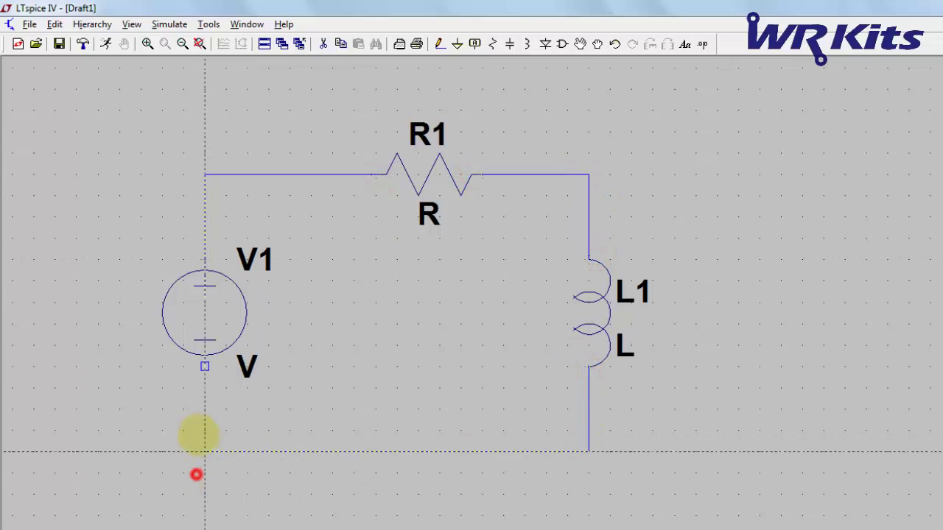
pyautogui.click(204, 366)
pyautogui.press('Escape')
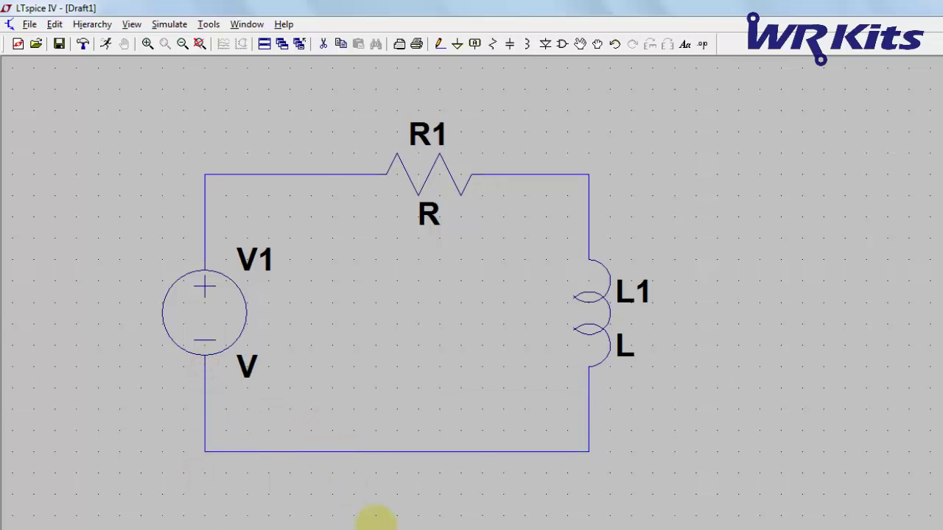
# Add a ground symbol and connect it to the loop's bottom wire
pyautogui.press('g')
pyautogui.click(396, 494)
pyautogui.press('w')
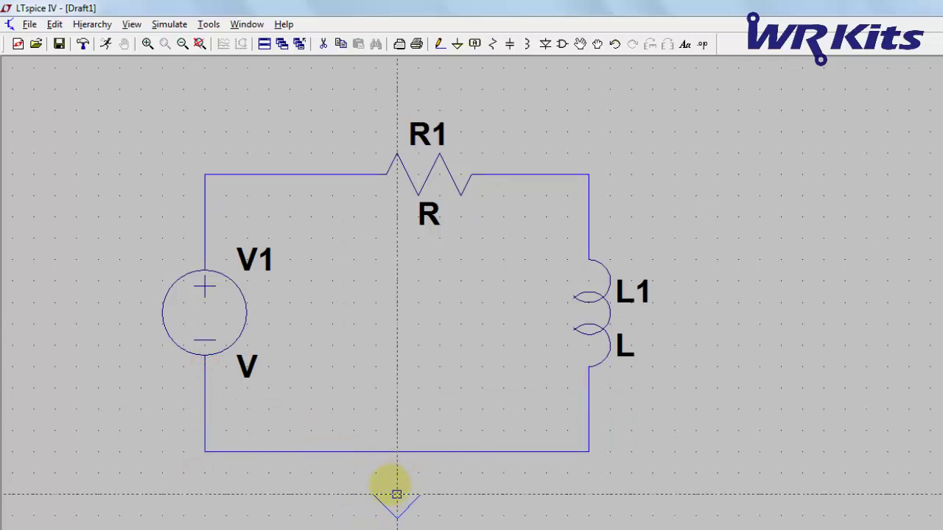
pyautogui.click(389, 484)
pyautogui.click(390, 449)
pyautogui.press('Escape')
pyautogui.scroll(-2, 440, 371)
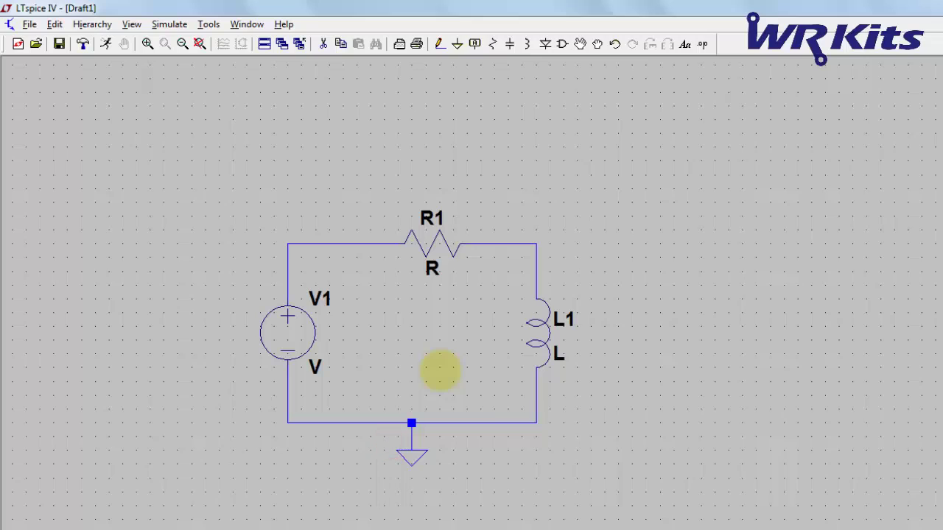
# Set R1's value to 1k and L1's value to 1
pyautogui.rightClick(430, 269)
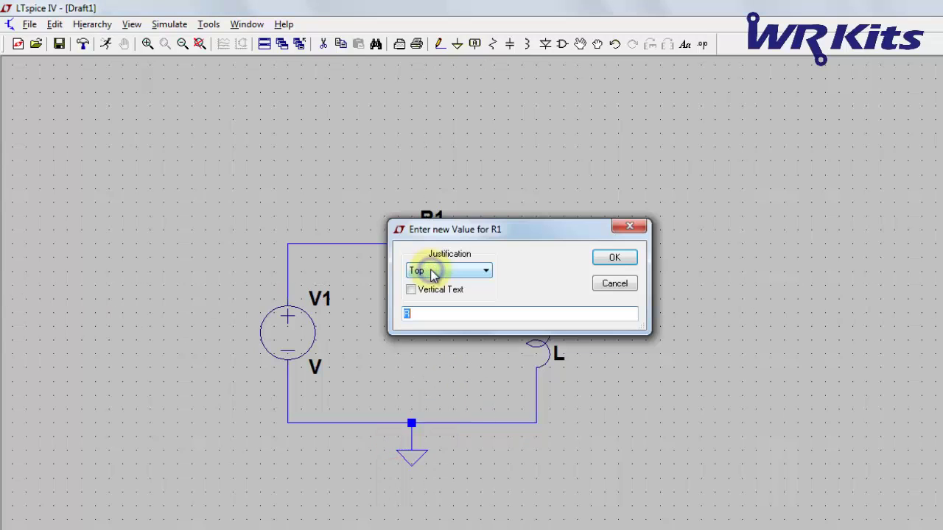
pyautogui.write('k')
pyautogui.press('Return')
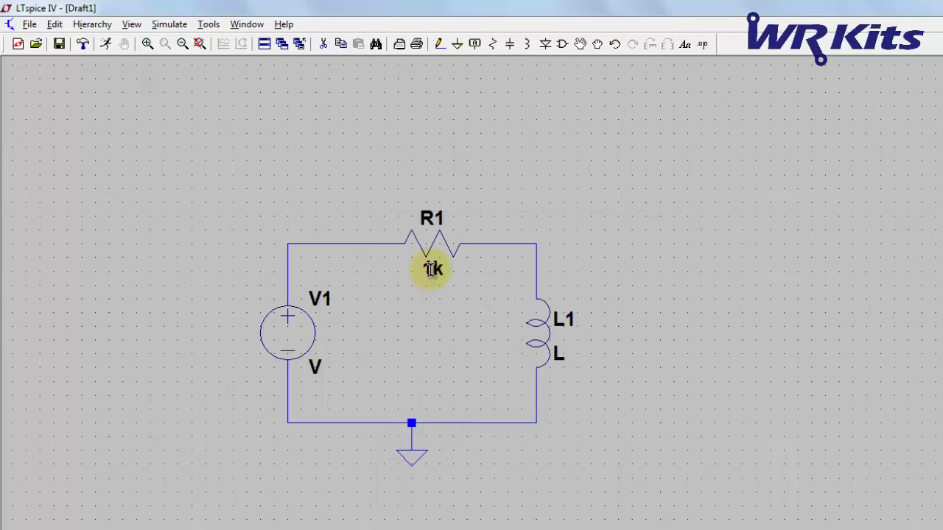
pyautogui.rightClick(557, 356)
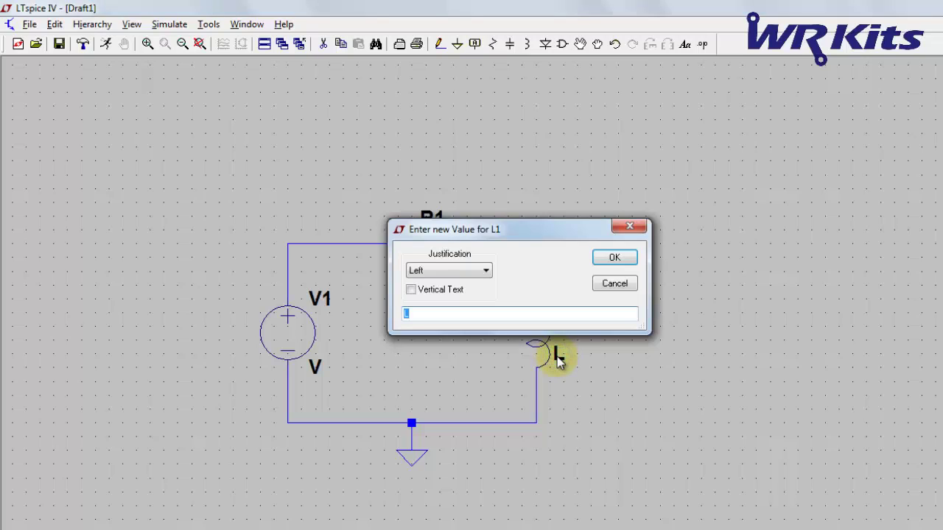
pyautogui.write('1')
pyautogui.press('Return')
# Make V1 a SINE source with amplitude 1, frequency 1k and AC amplitude 1
pyautogui.rightClick(283, 338)
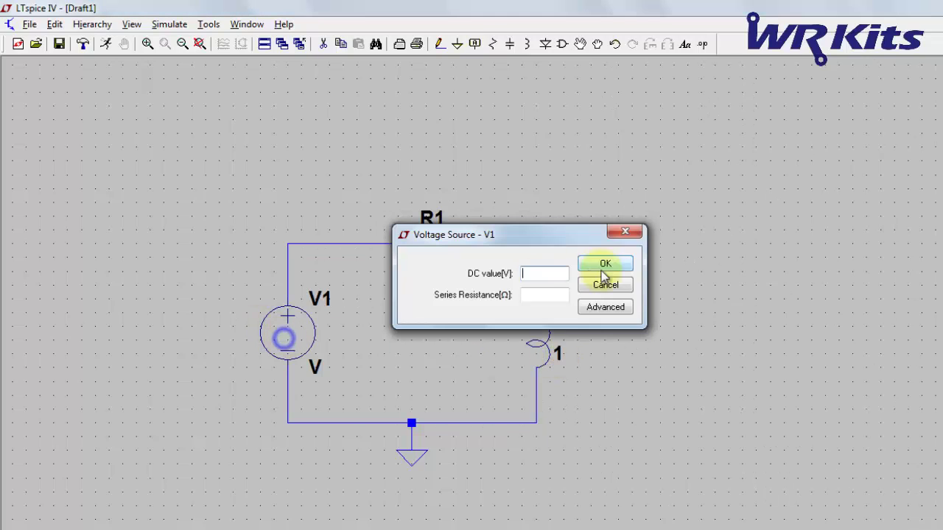
pyautogui.click(607, 309)
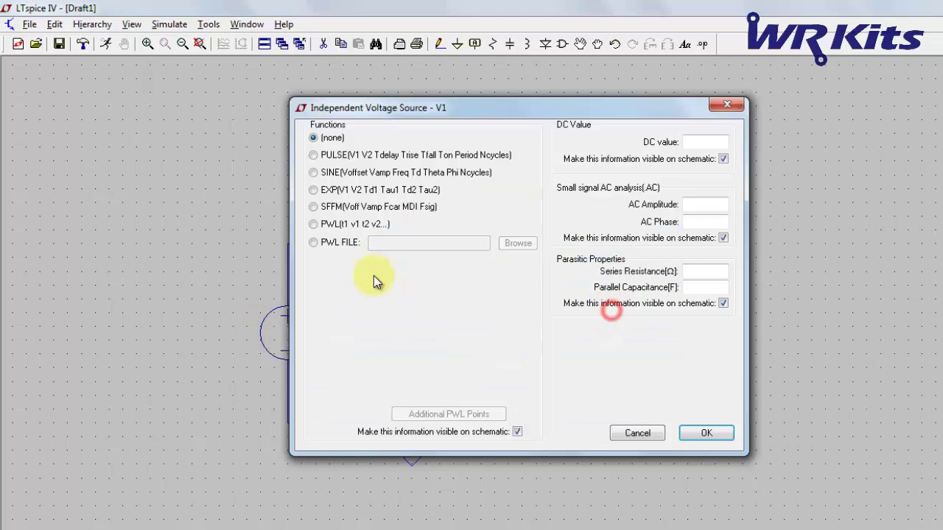
pyautogui.click(313, 173)
pyautogui.click(474, 294)
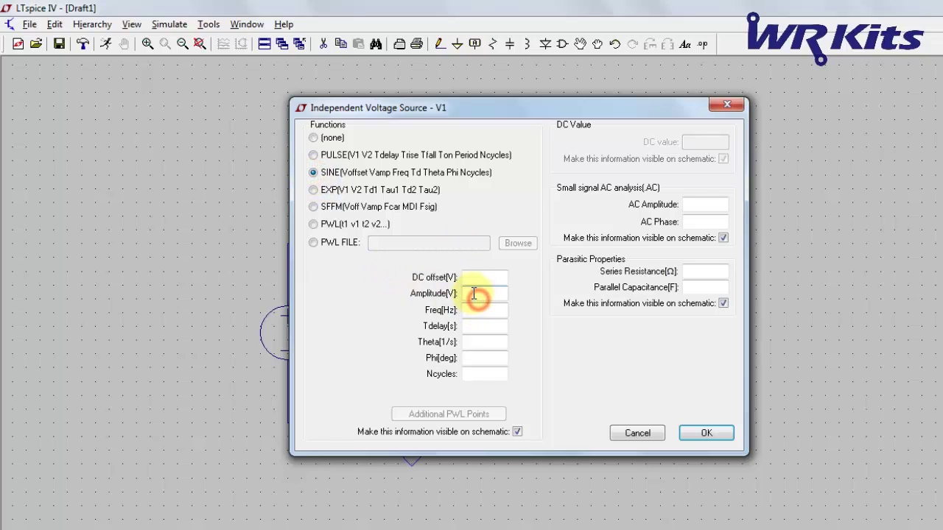
pyautogui.write('11')
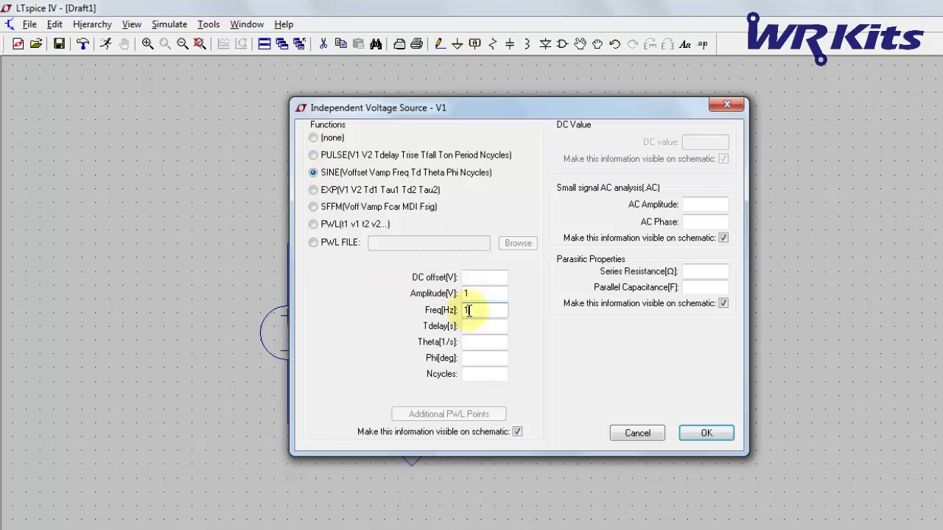
pyautogui.write('k')
pyautogui.click(689, 204)
pyautogui.write('1')
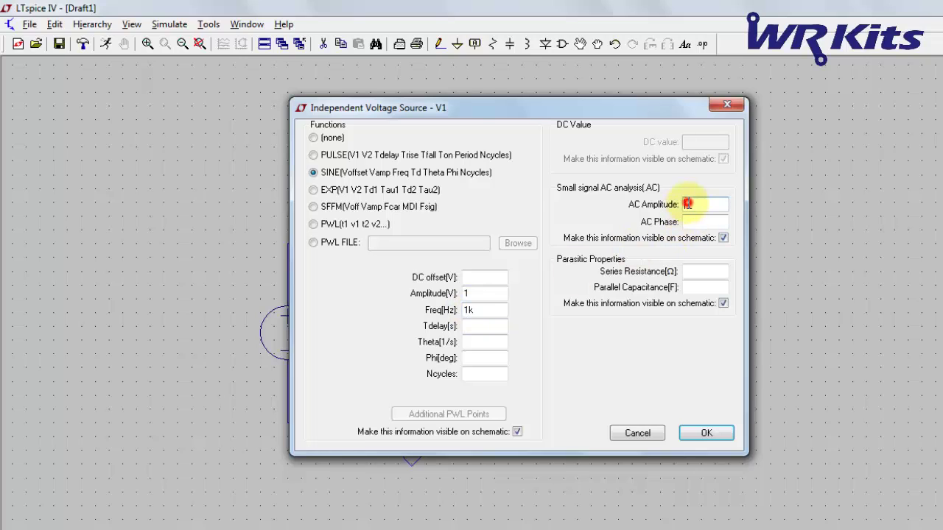
pyautogui.click(706, 433)
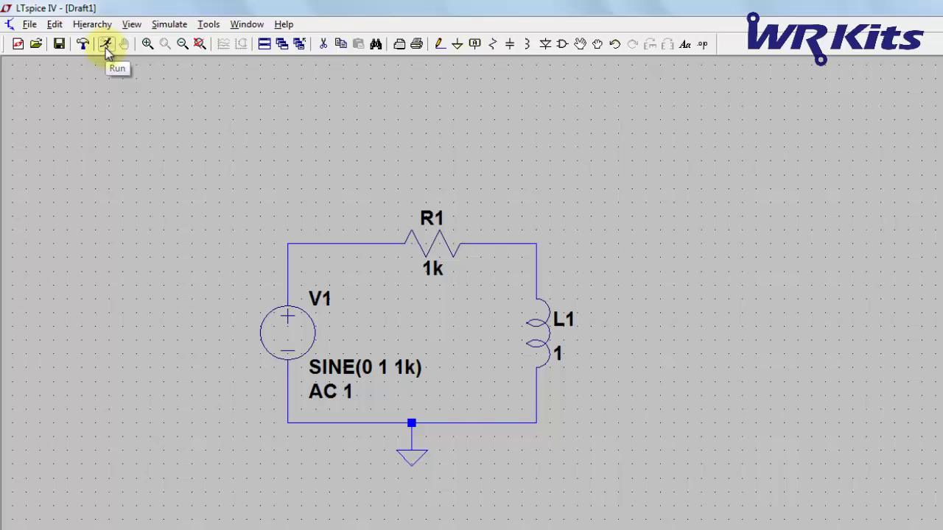
# Place an 'output' net label beside the circuit and wire it to L1's top node
pyautogui.press('F4')
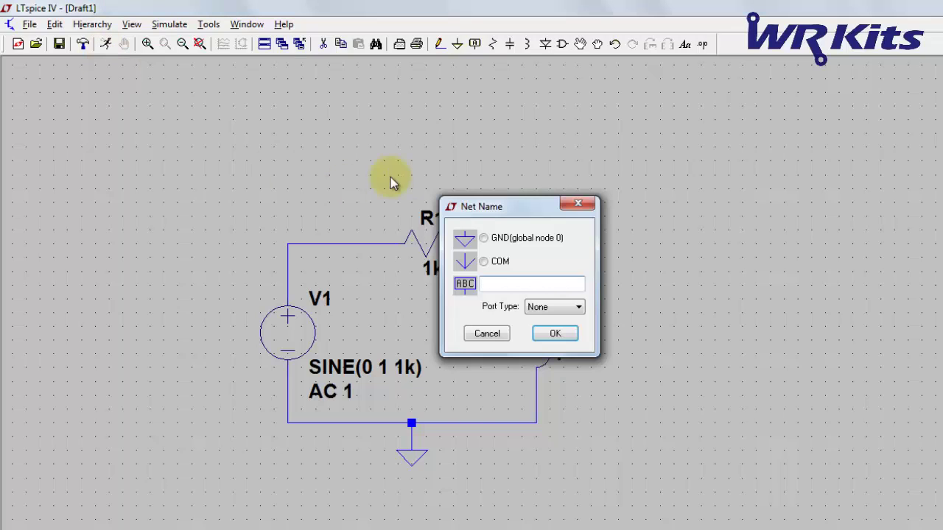
pyautogui.write('outp')
pyautogui.press('Return')
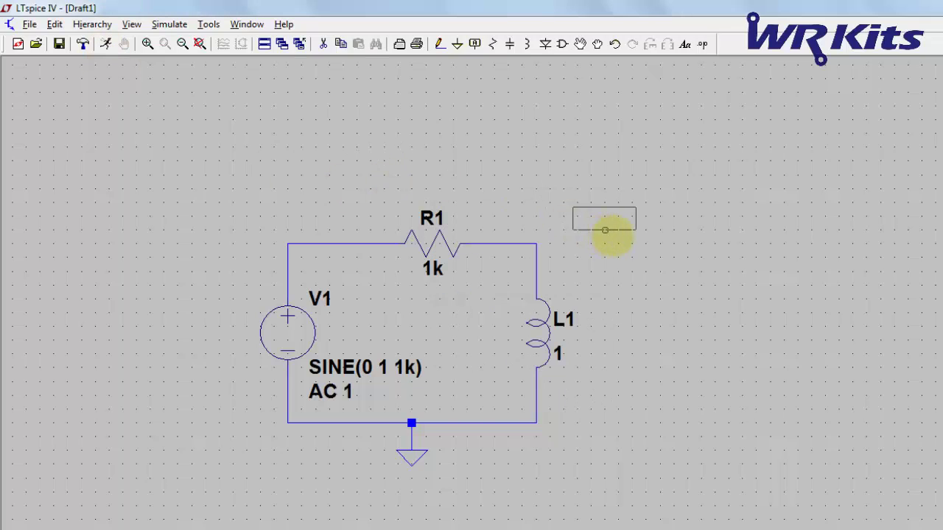
pyautogui.click(617, 243)
pyautogui.press('F3')
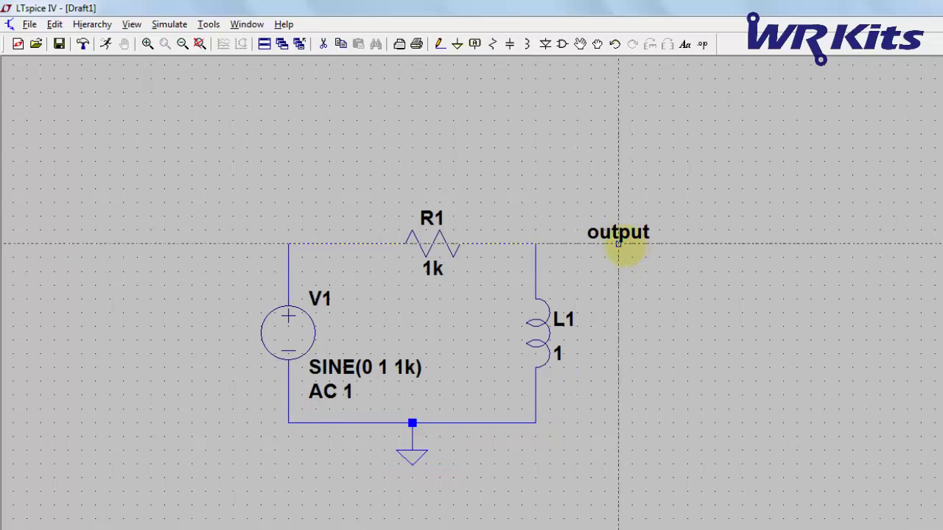
pyautogui.click(620, 244)
pyautogui.click(536, 244)
pyautogui.rightClick(534, 183)
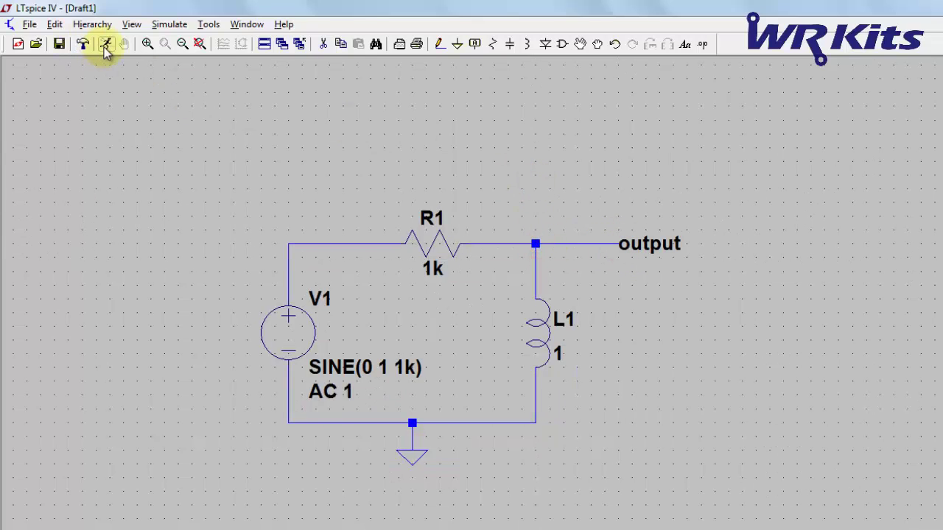
pyautogui.click(103, 44)
pyautogui.write('10m')
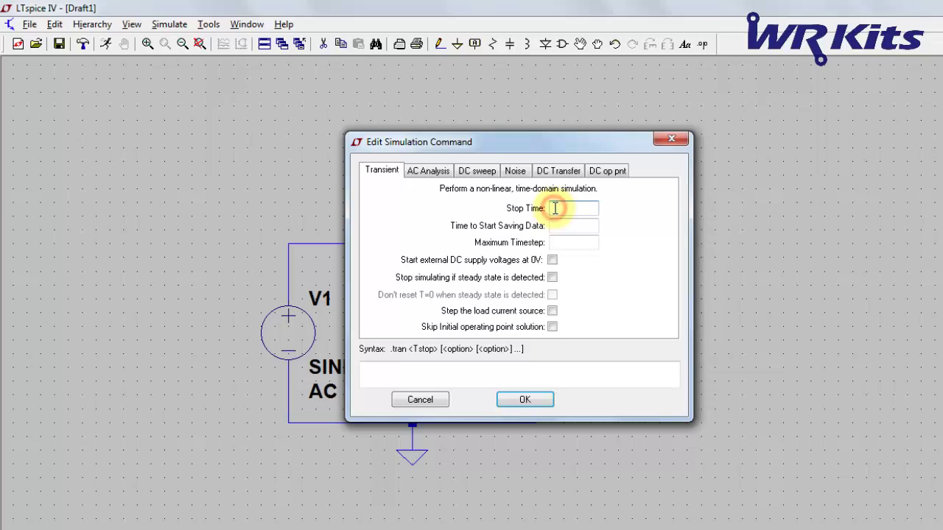
# Set up a decade AC sweep, 10 points from 1 to 100000 Hz, and place .ac dec 10 1 100000
pyautogui.click(425, 170)
pyautogui.click(586, 240)
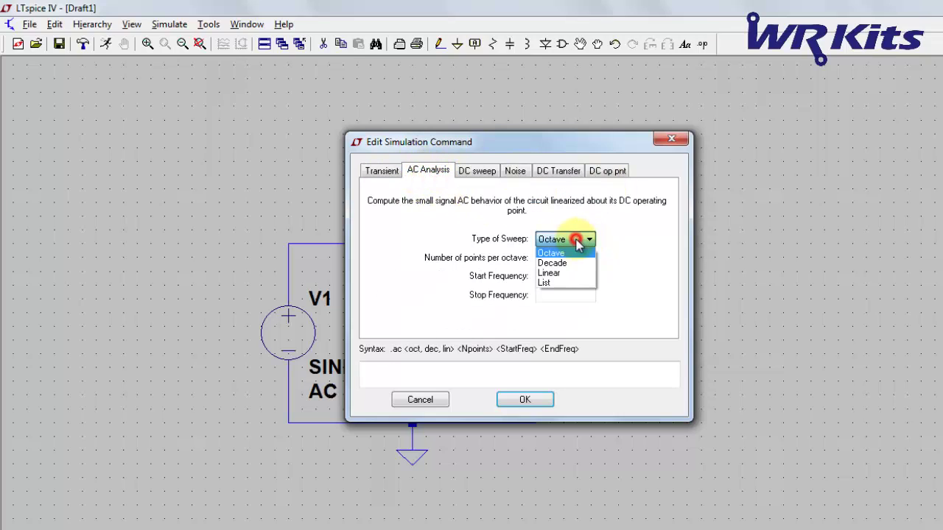
pyautogui.click(564, 259)
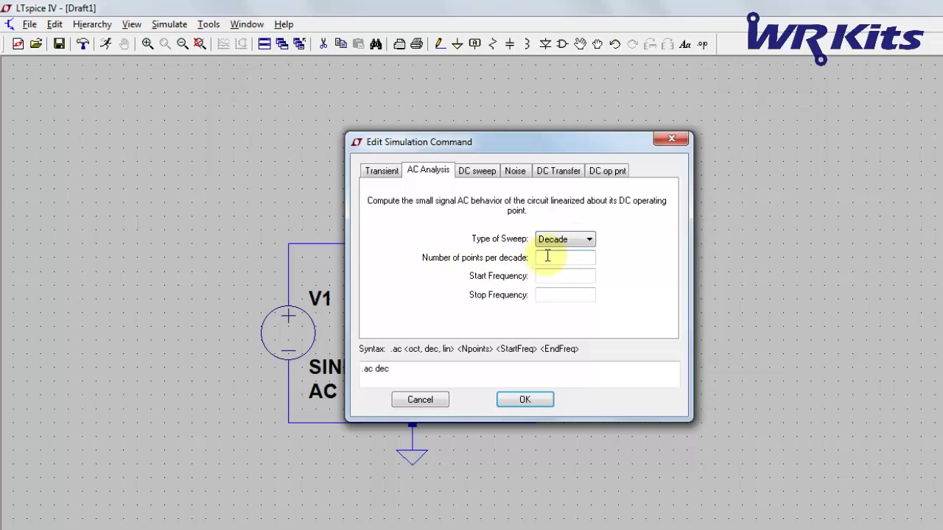
pyautogui.write('1')
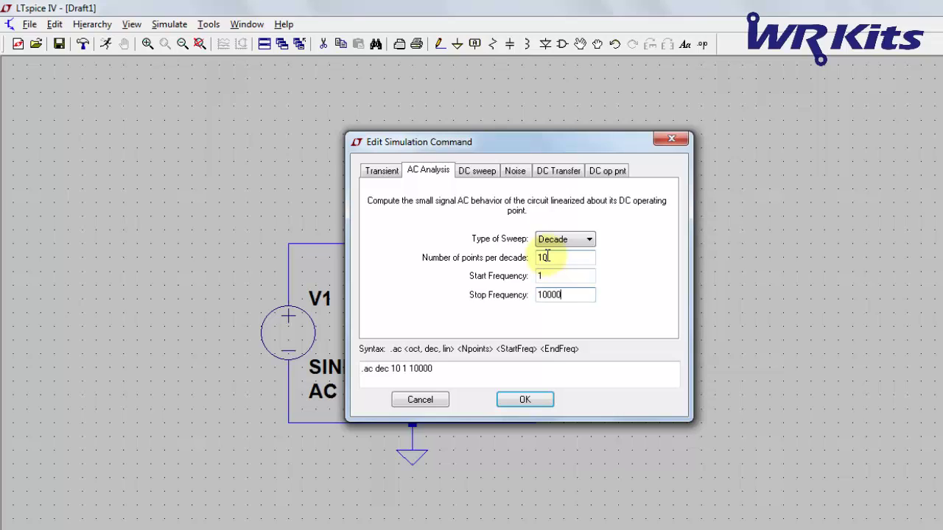
pyautogui.click(535, 407)
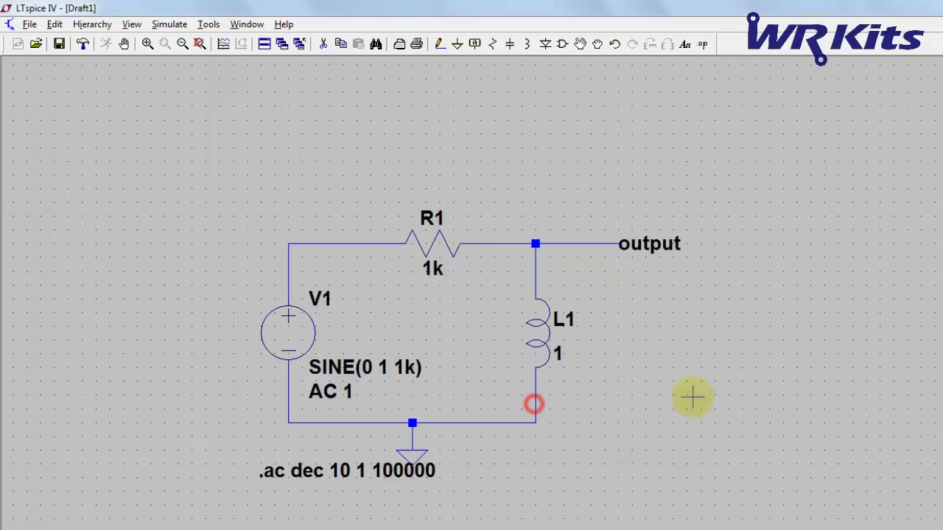
# Plot V(output) and drag a cursor along the trace toward roughly 161 Hz
pyautogui.click(550, 408)
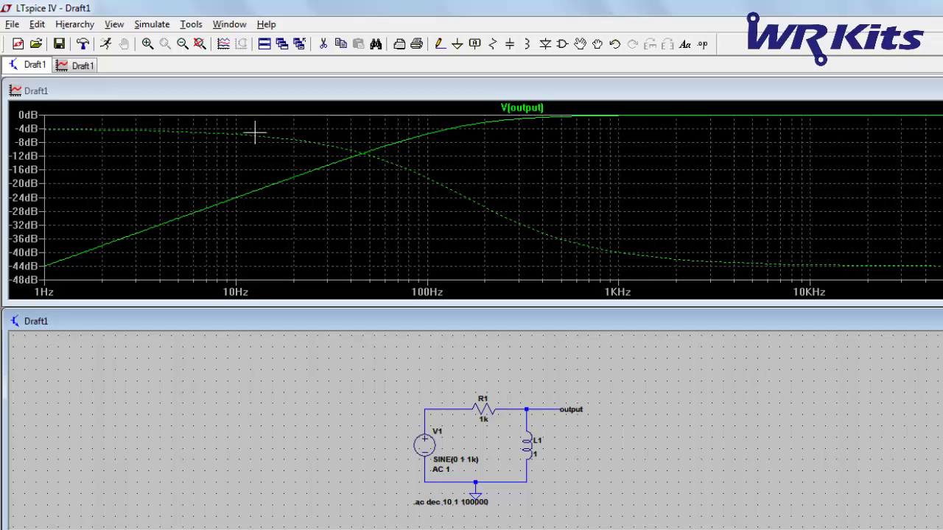
pyautogui.click(522, 107)
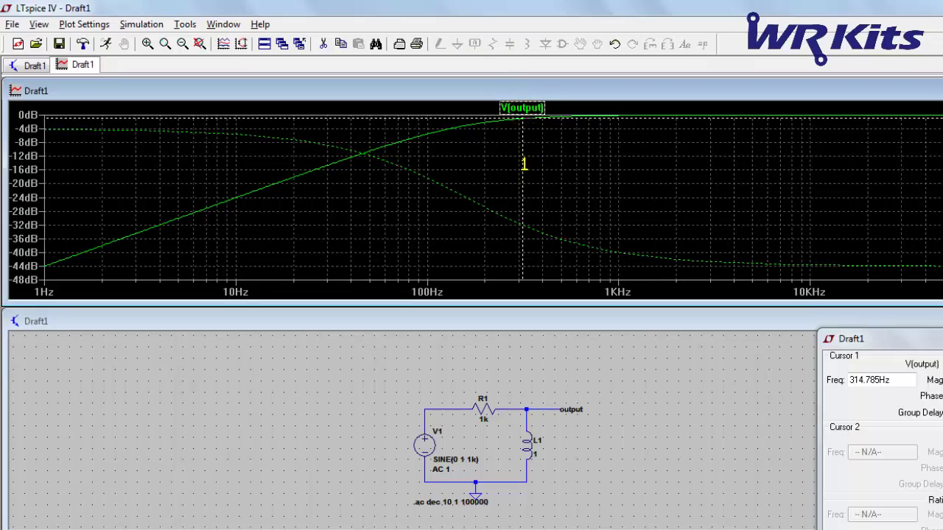
pyautogui.moveTo(523, 163); pyautogui.dragTo(466, 169)
# Fine-tune the cursor to read -2.99403 dB and 44.8786° at 160.004 Hz
pyautogui.moveTo(899, 324)
pyautogui.mouseDown()
pyautogui.moveTo(847, 304)
pyautogui.moveTo(769, 236)
pyautogui.mouseUp()
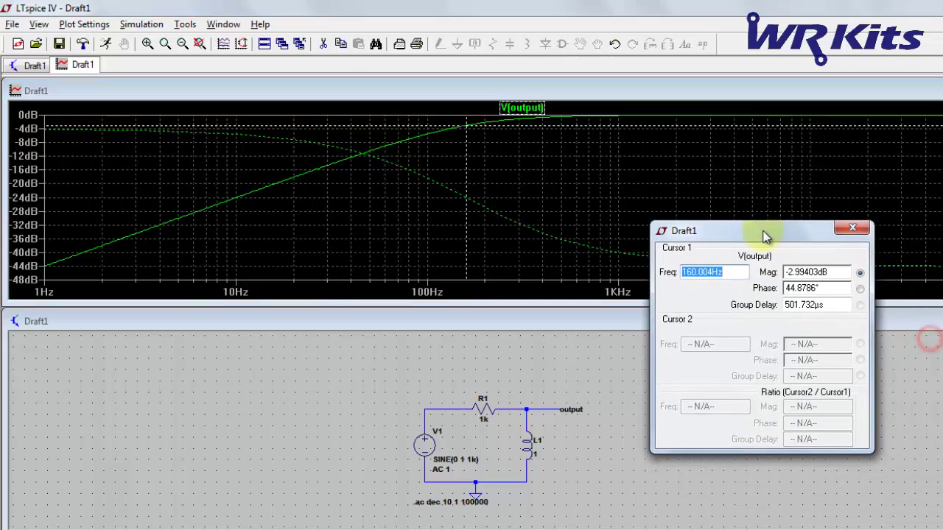